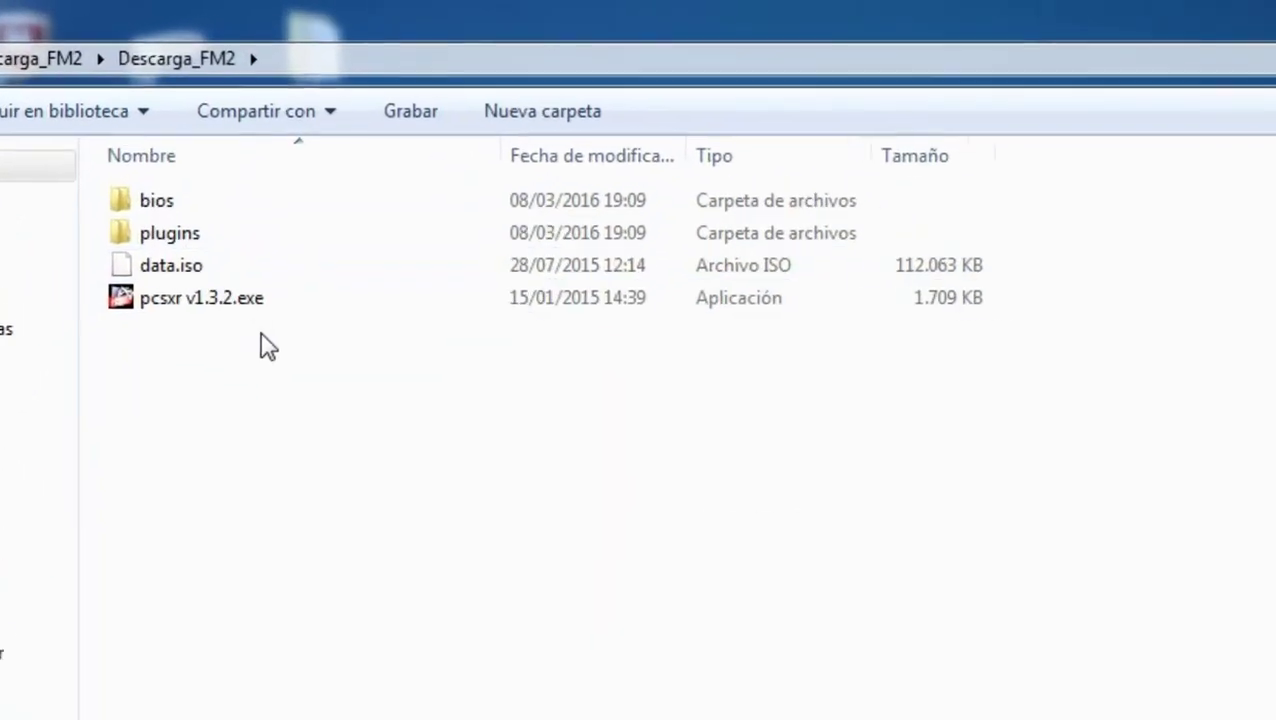
Check the files in the Descarga_FM2 folder and the contents of its plugins and bios subfolders
drag(261, 335, 202, 269)
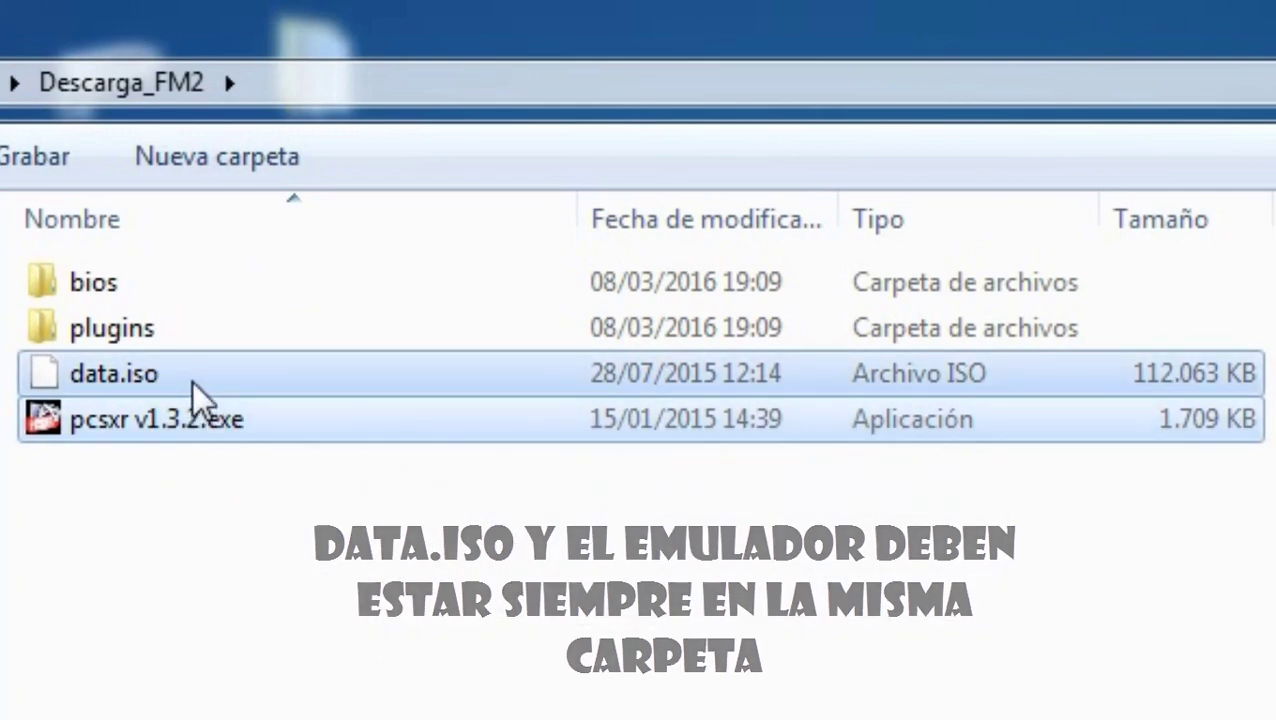
click(218, 505)
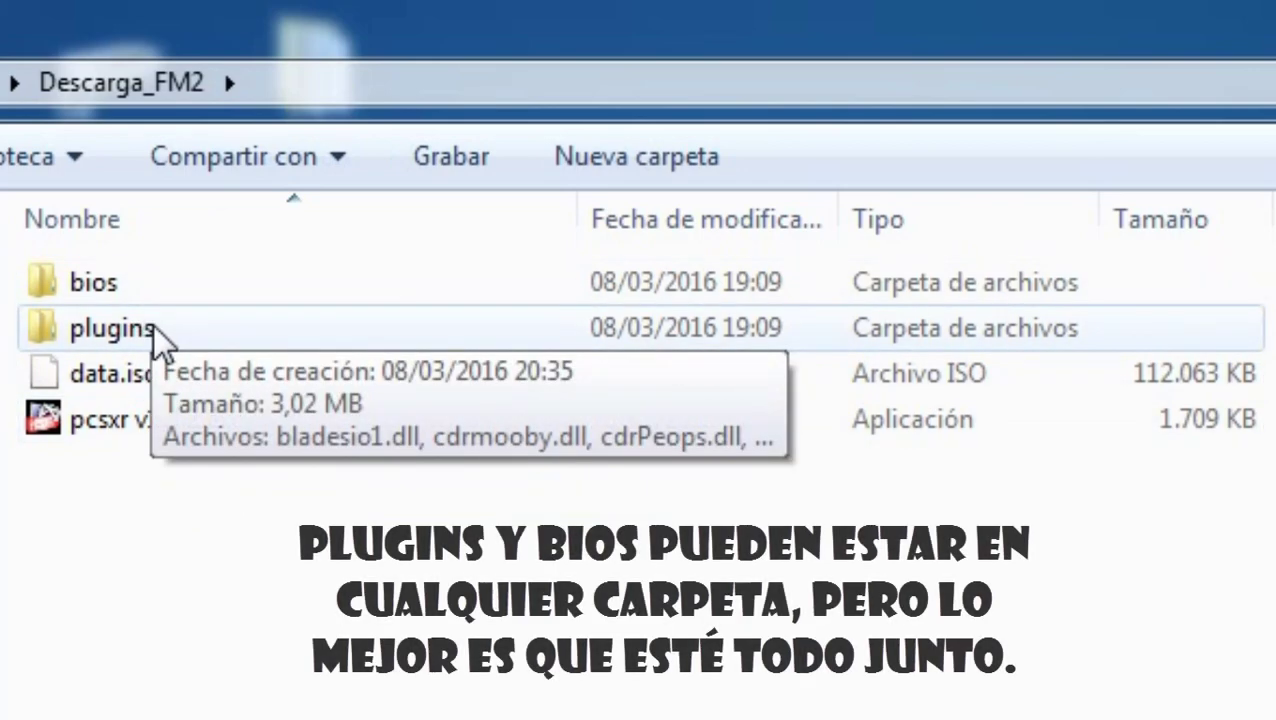
double_click(155, 328)
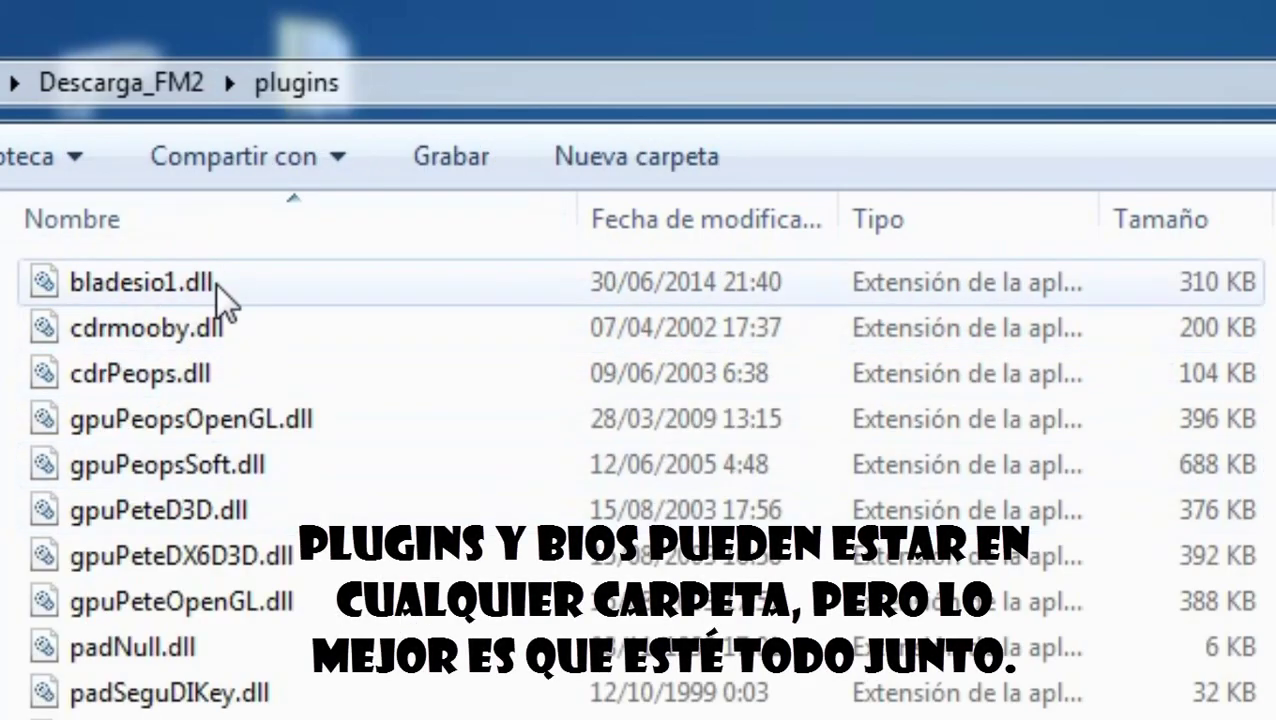
key(BackSpace)
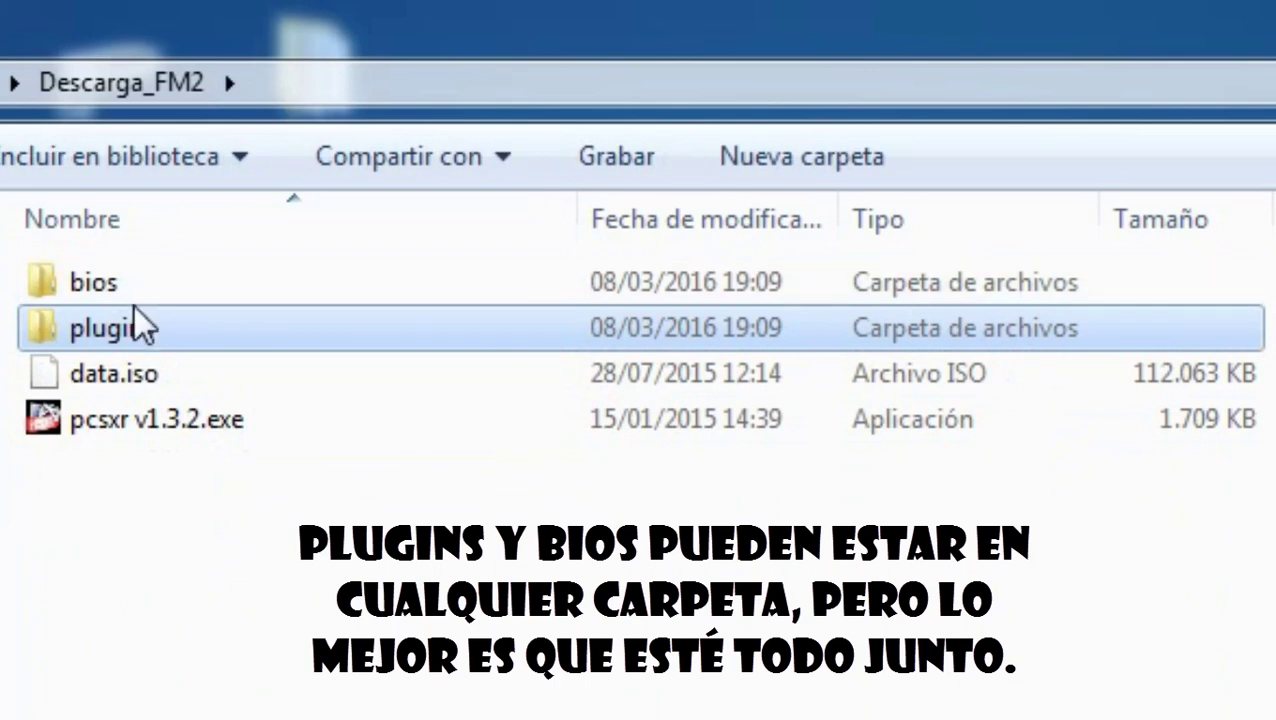
double_click(161, 285)
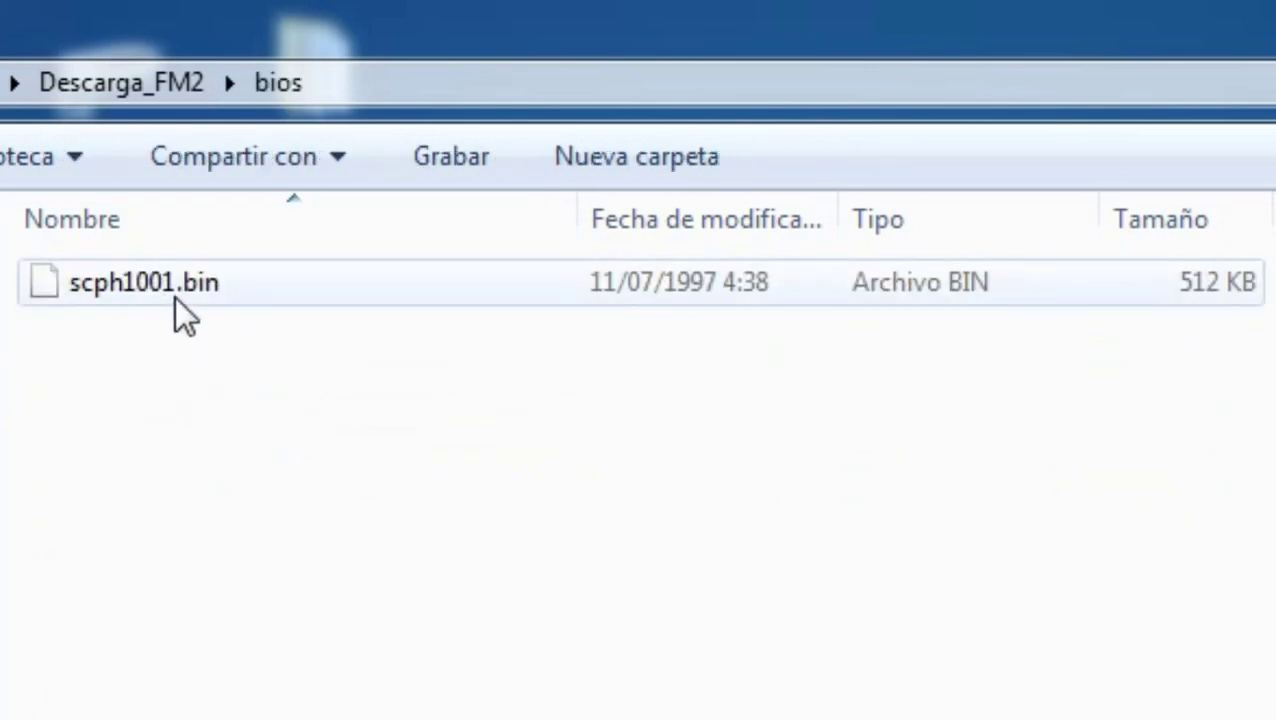
key(BackSpace)
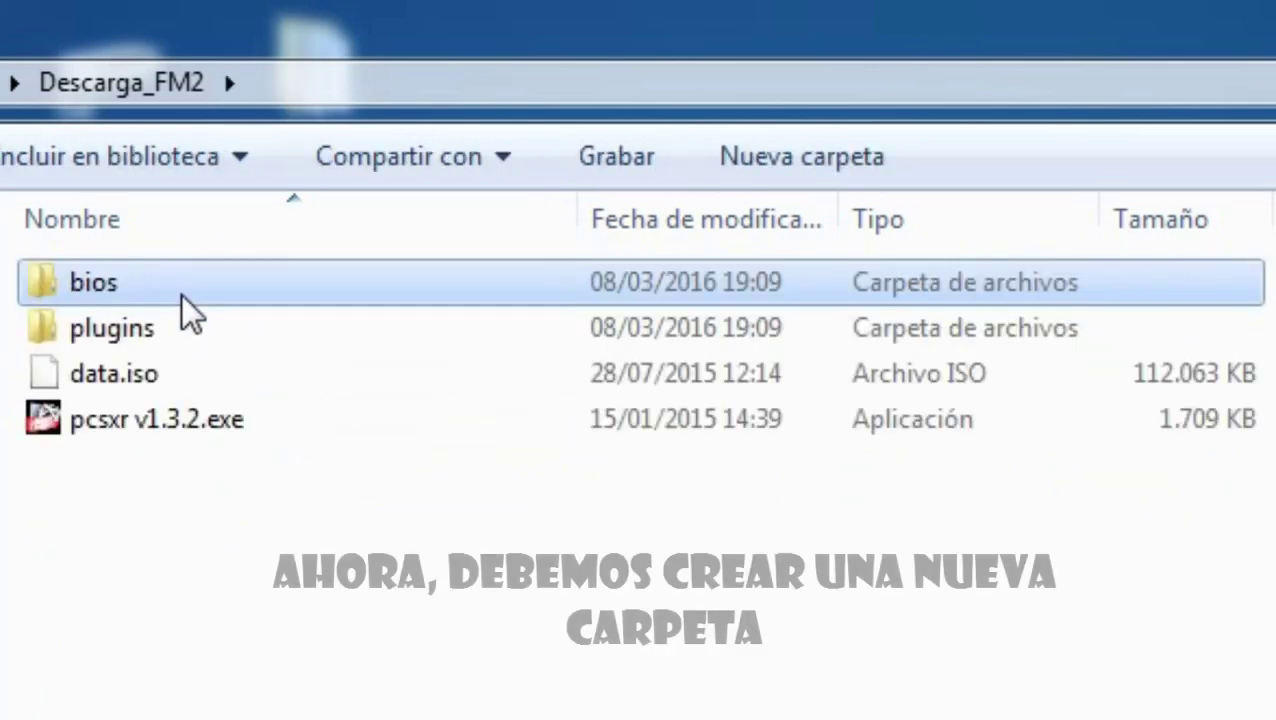
Create a new folder named memcards inside Descarga_FM2
right_click(217, 645)
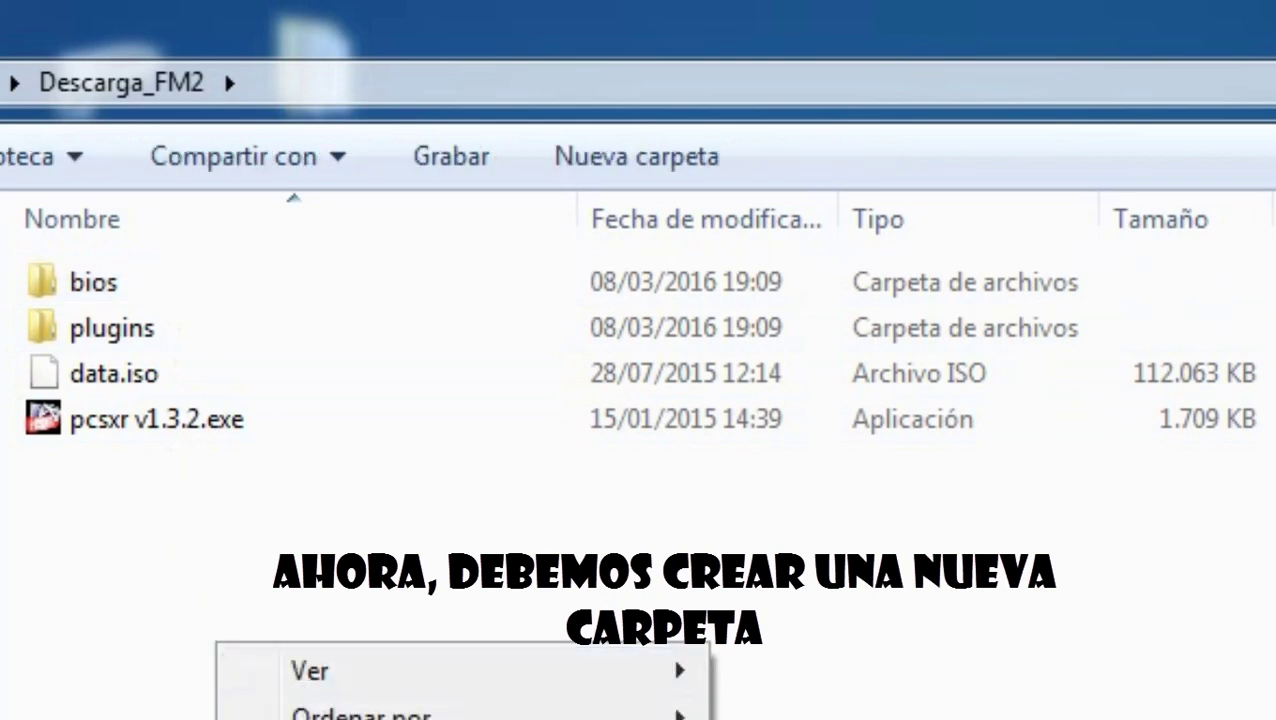
mouse_move(340, 719)
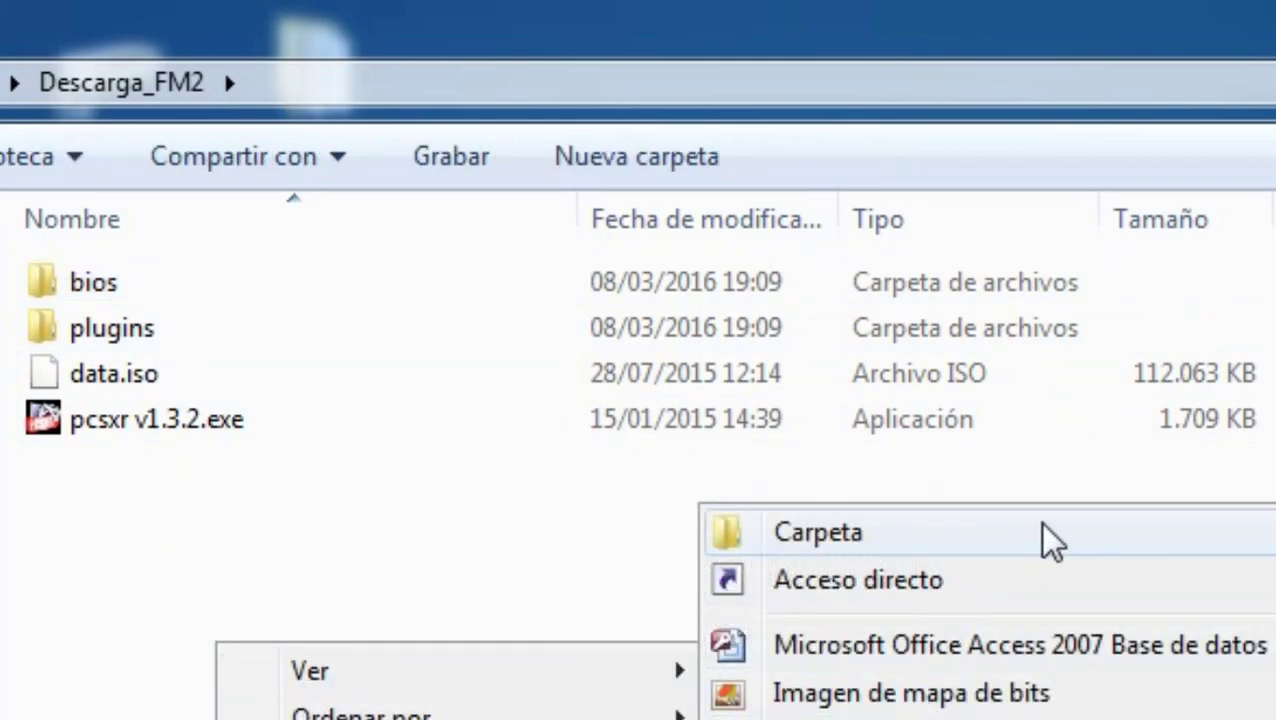
click(905, 545)
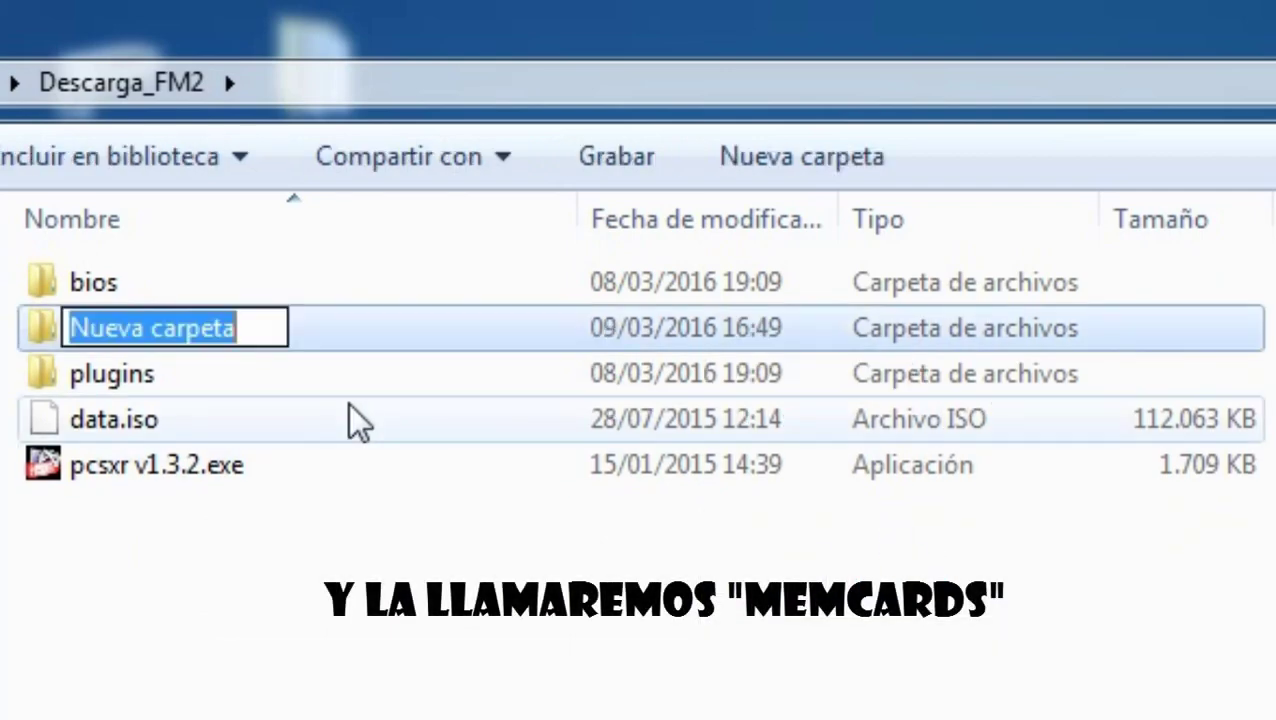
text(memcards)
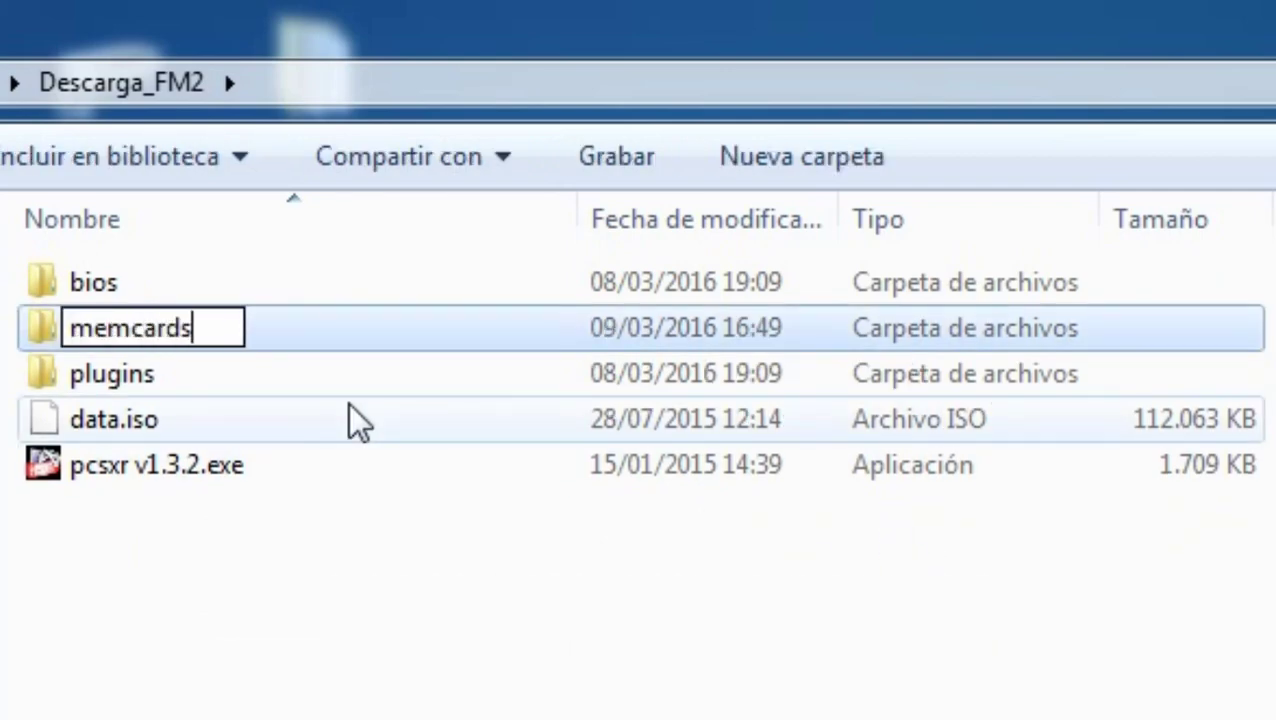
key(Return)
click(245, 527)
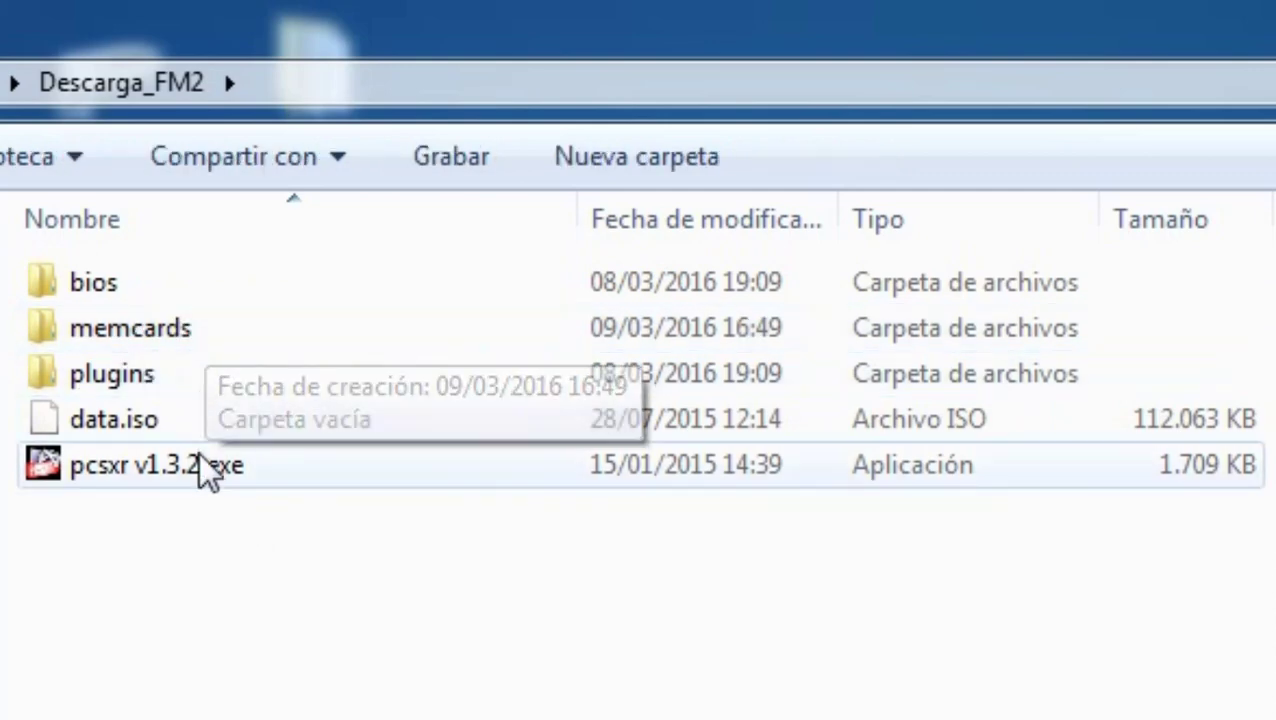
Launch pcsxr v1.3.2.exe and open its Plugins & Bios configuration
click(248, 487)
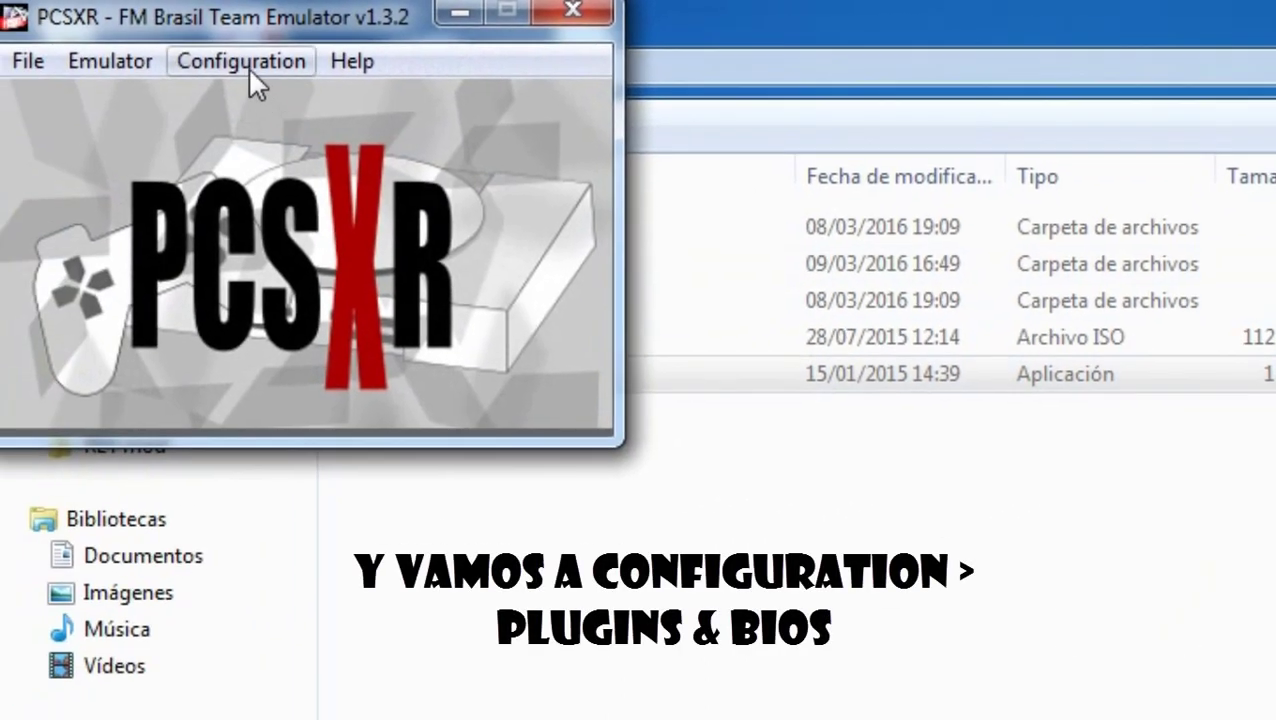
click(250, 72)
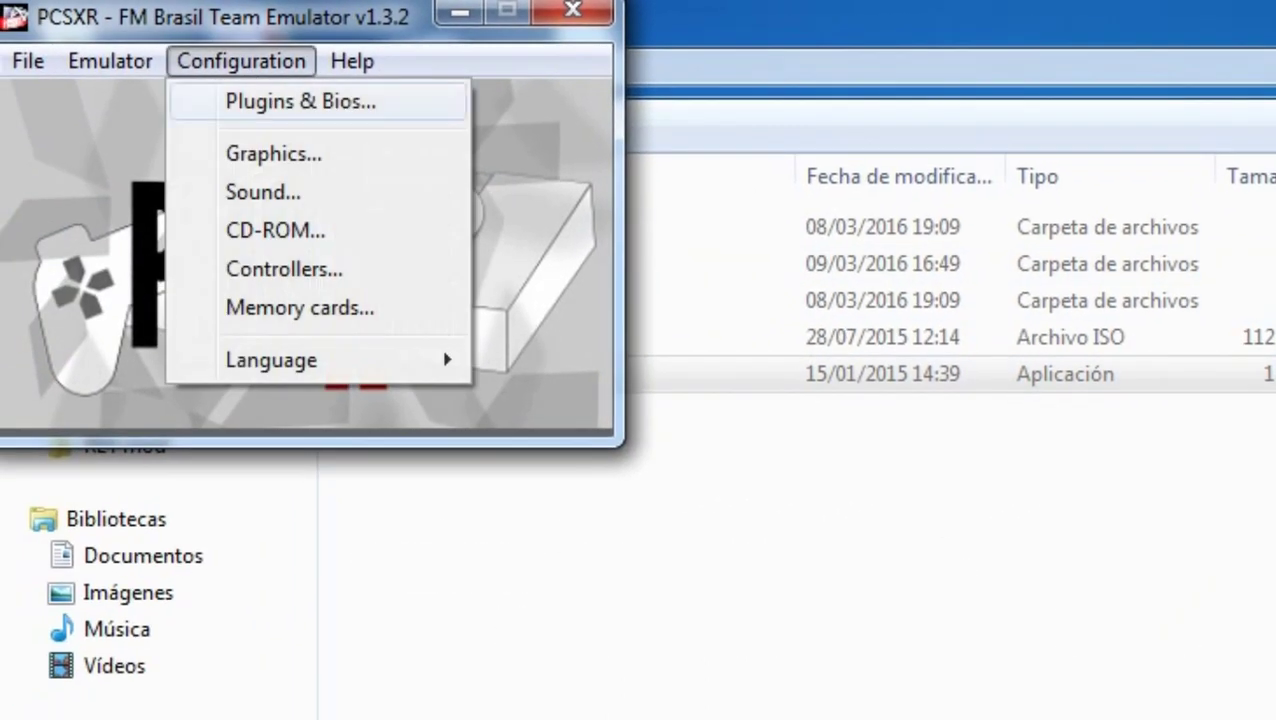
click(300, 101)
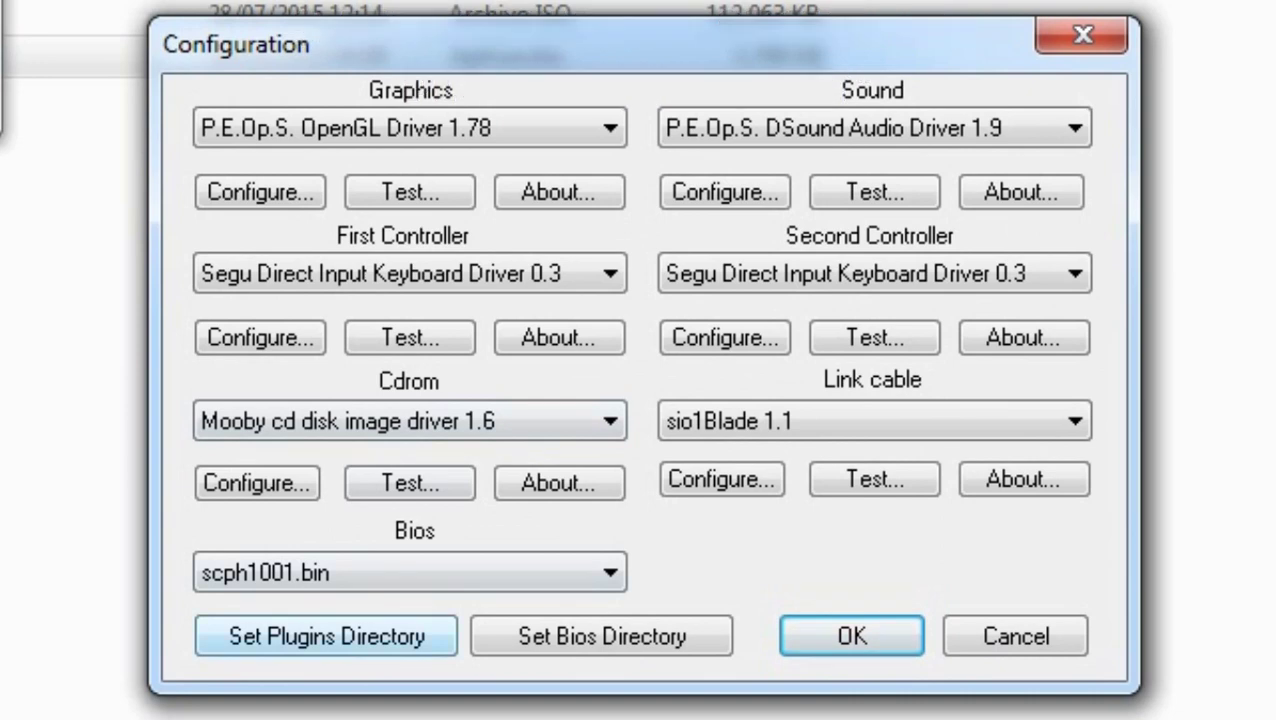
Set the plugins directory to the plugins folder inside the nested Descarga_FM2 folder
click(326, 636)
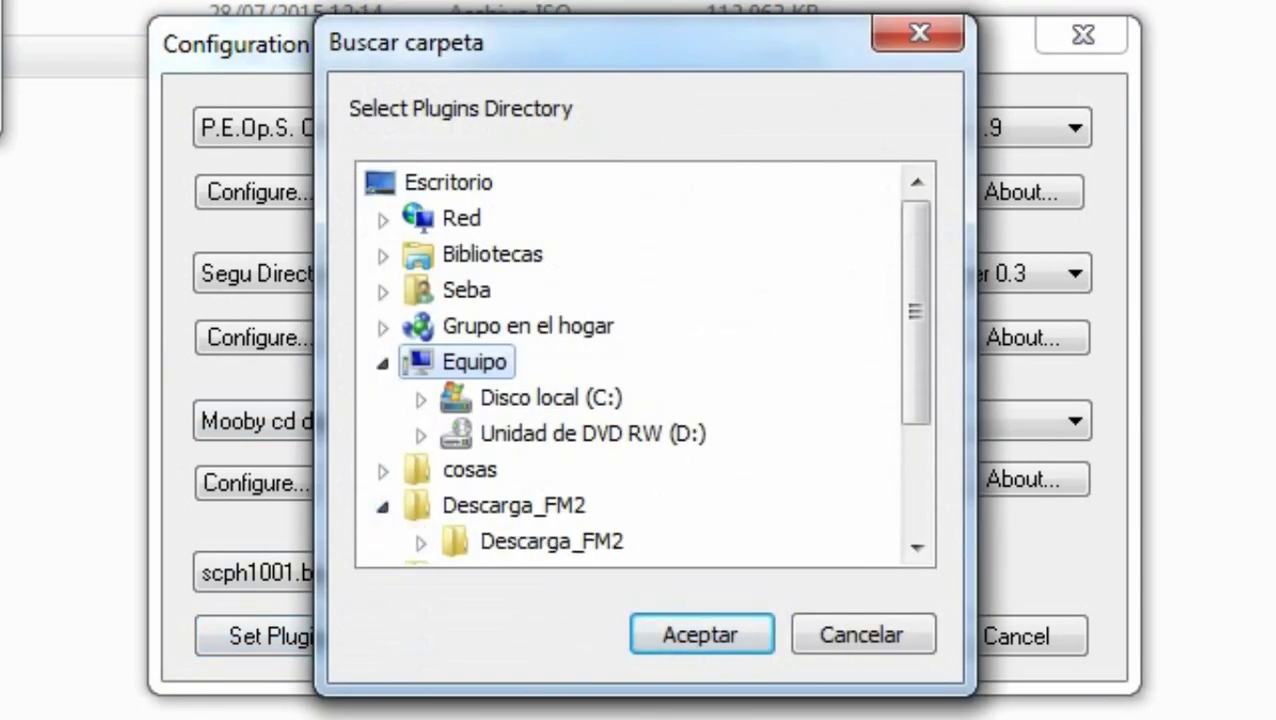
scroll(640, 364, down, 2)
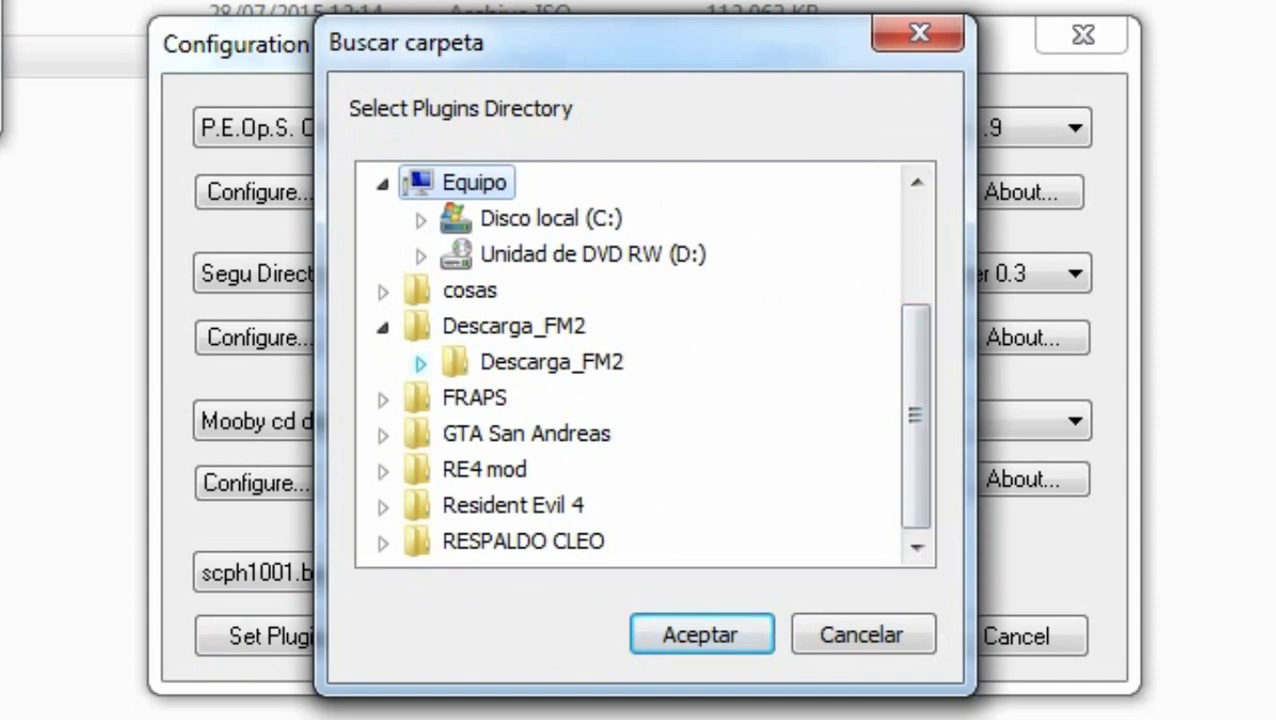
click(420, 362)
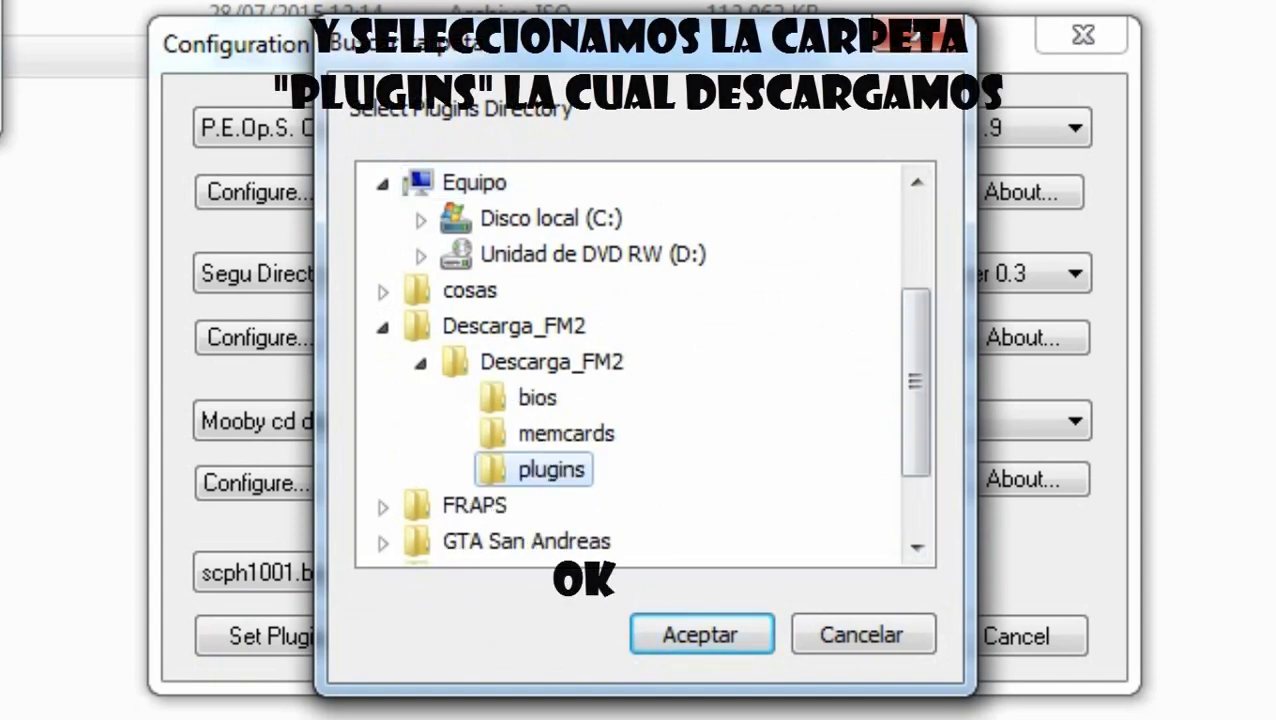
click(699, 635)
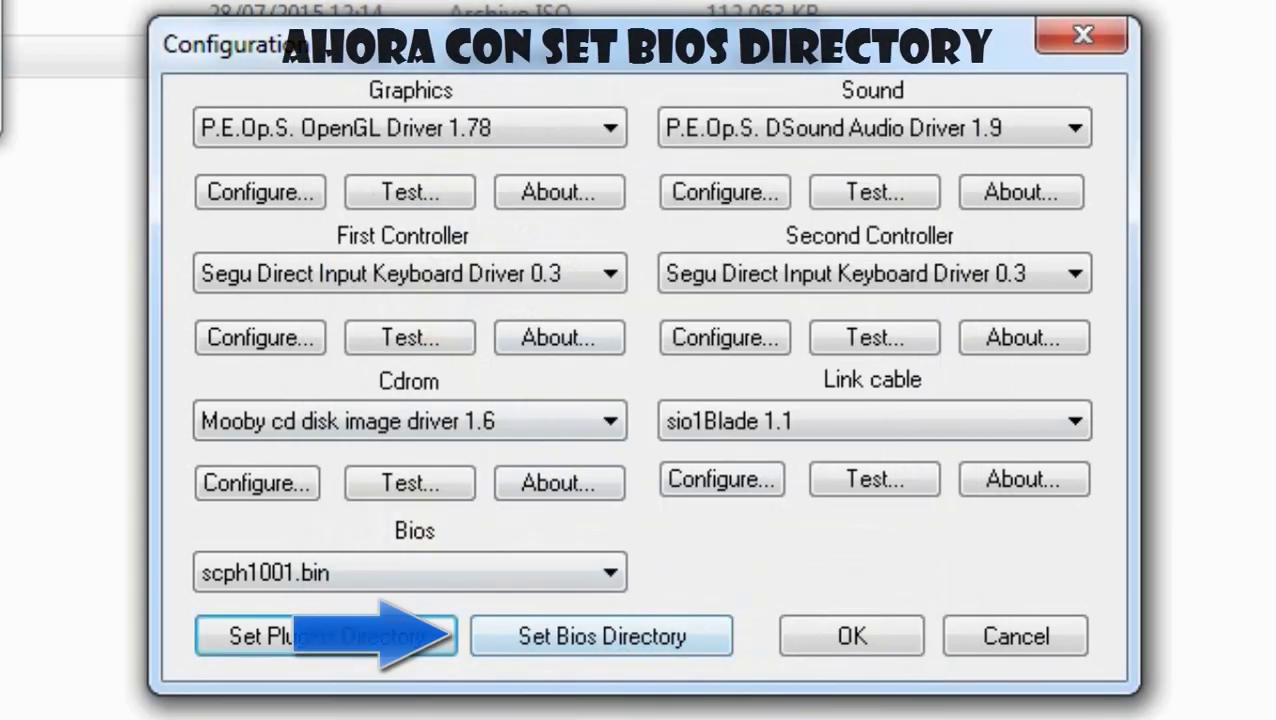
Set the BIOS directory to the bios folder inside the nested Descarga_FM2 folder
click(602, 636)
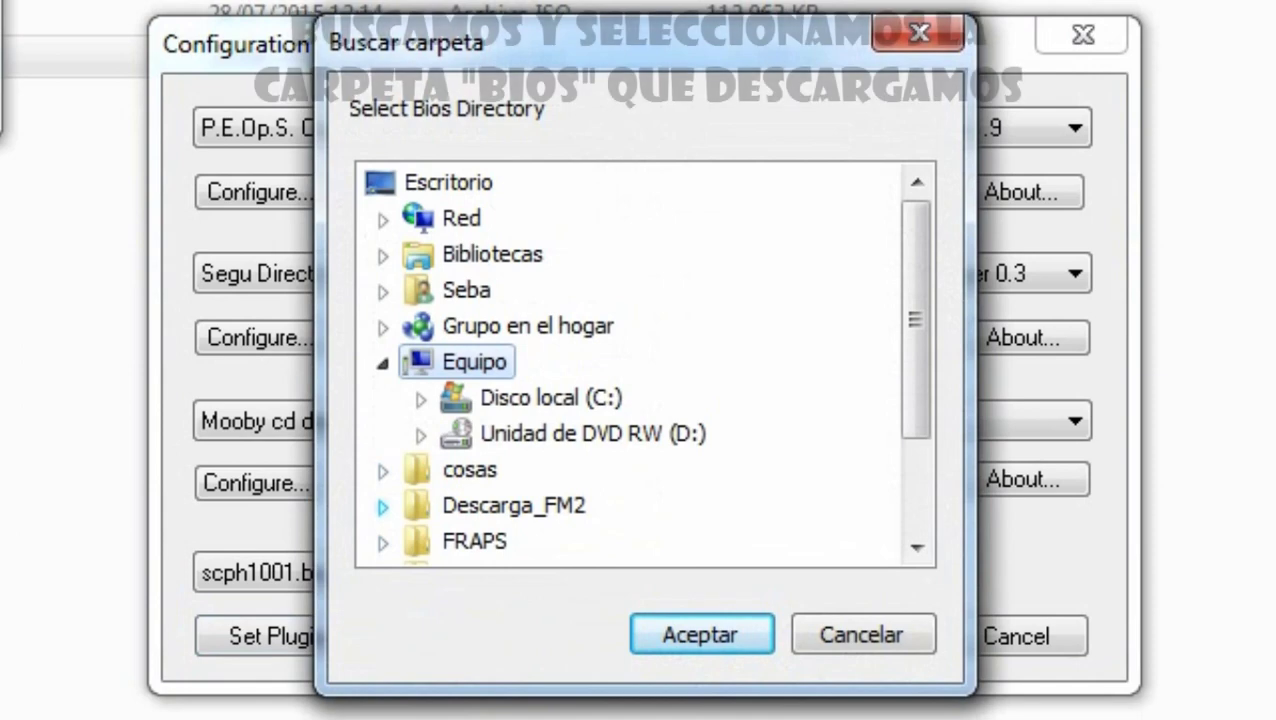
click(382, 506)
drag(916, 312, 916, 416)
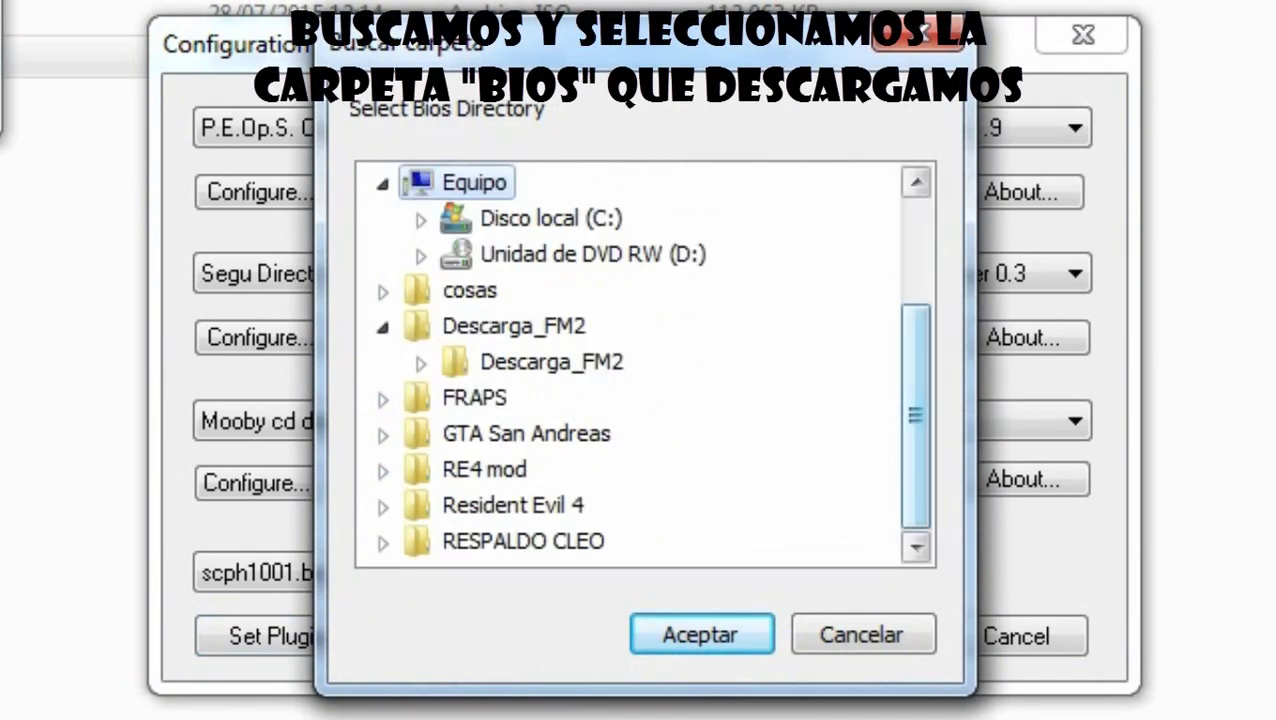
click(420, 362)
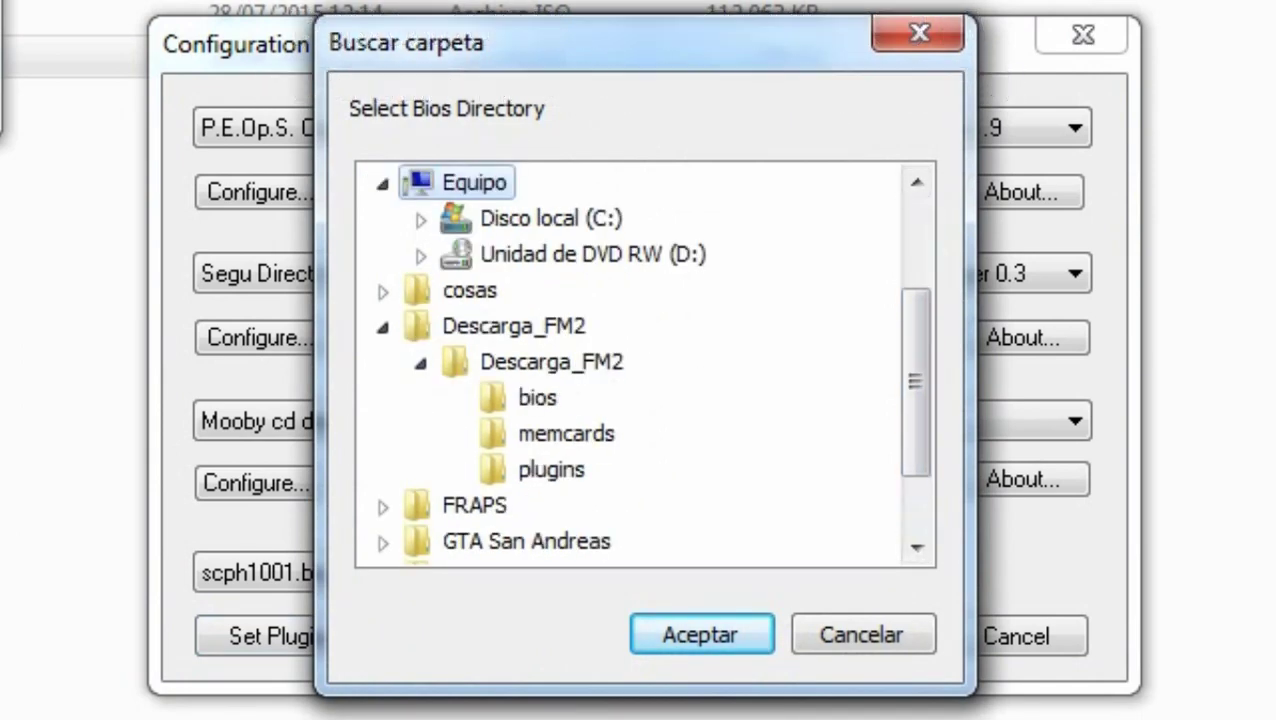
click(537, 398)
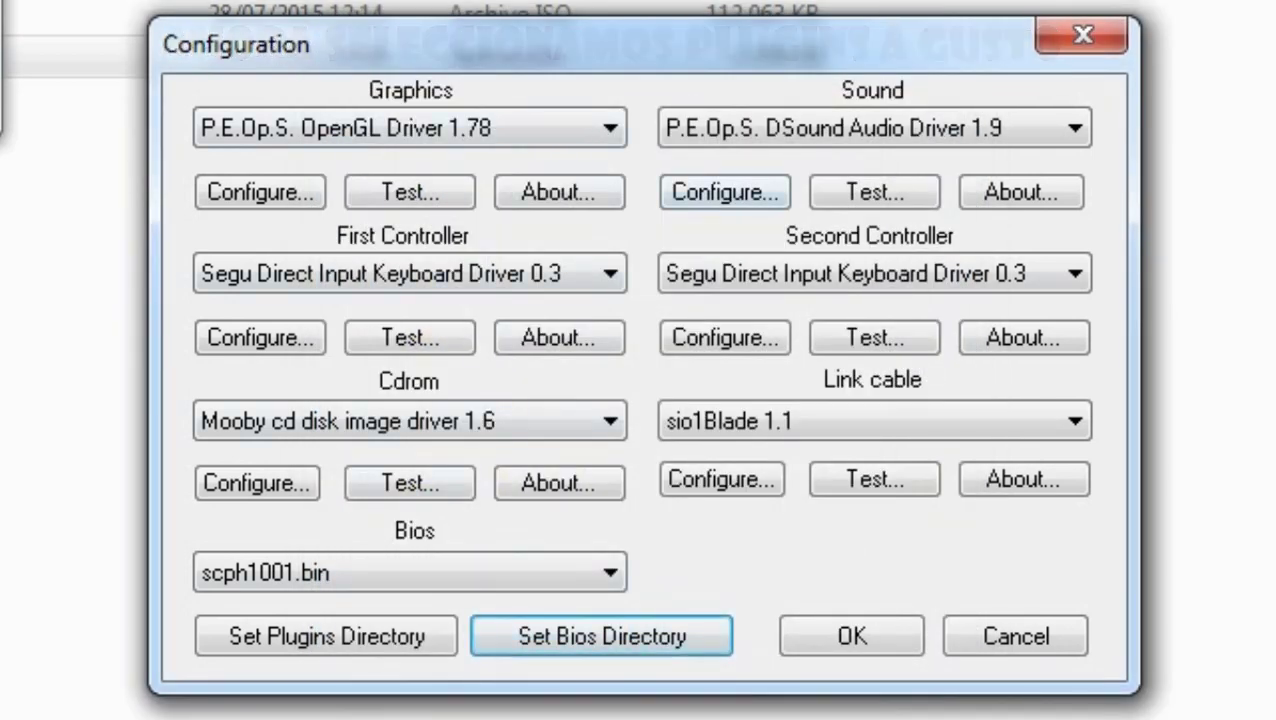
Select P.E.Op.S. OpenGL Driver 1.78 as the graphics plugin and keep 640 x 480 as its desktop resolution
click(410, 128)
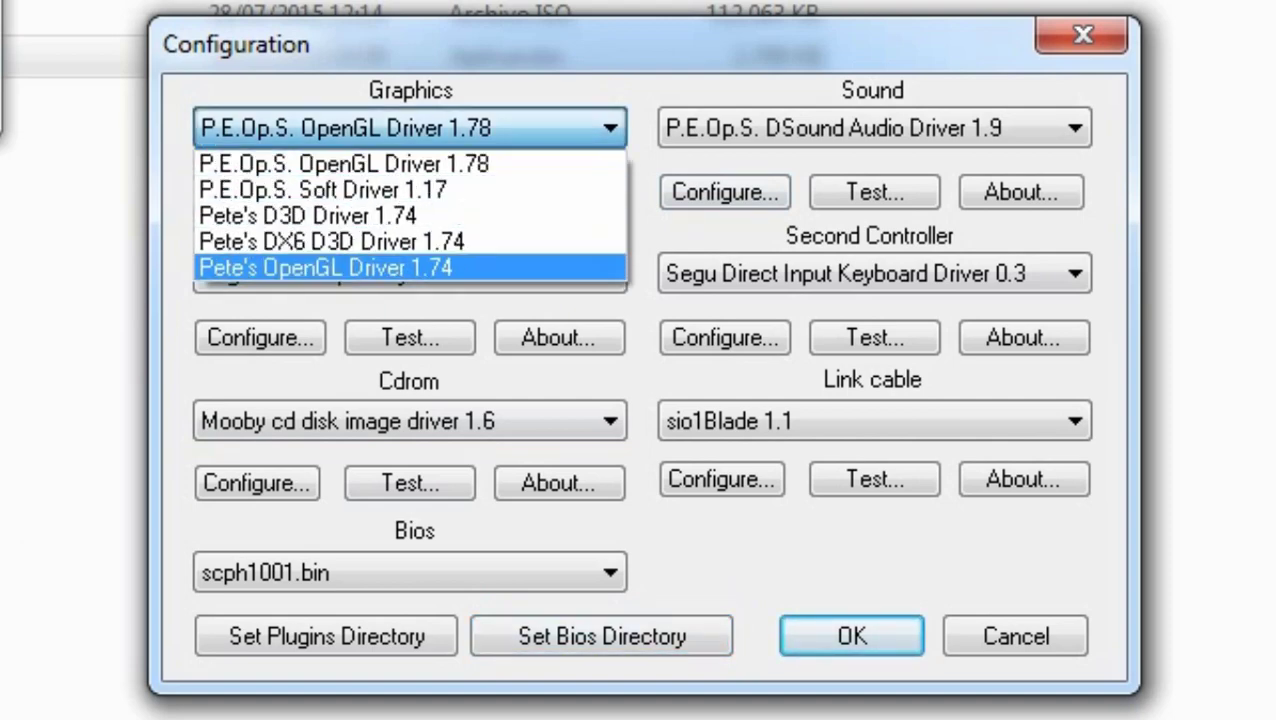
click(340, 163)
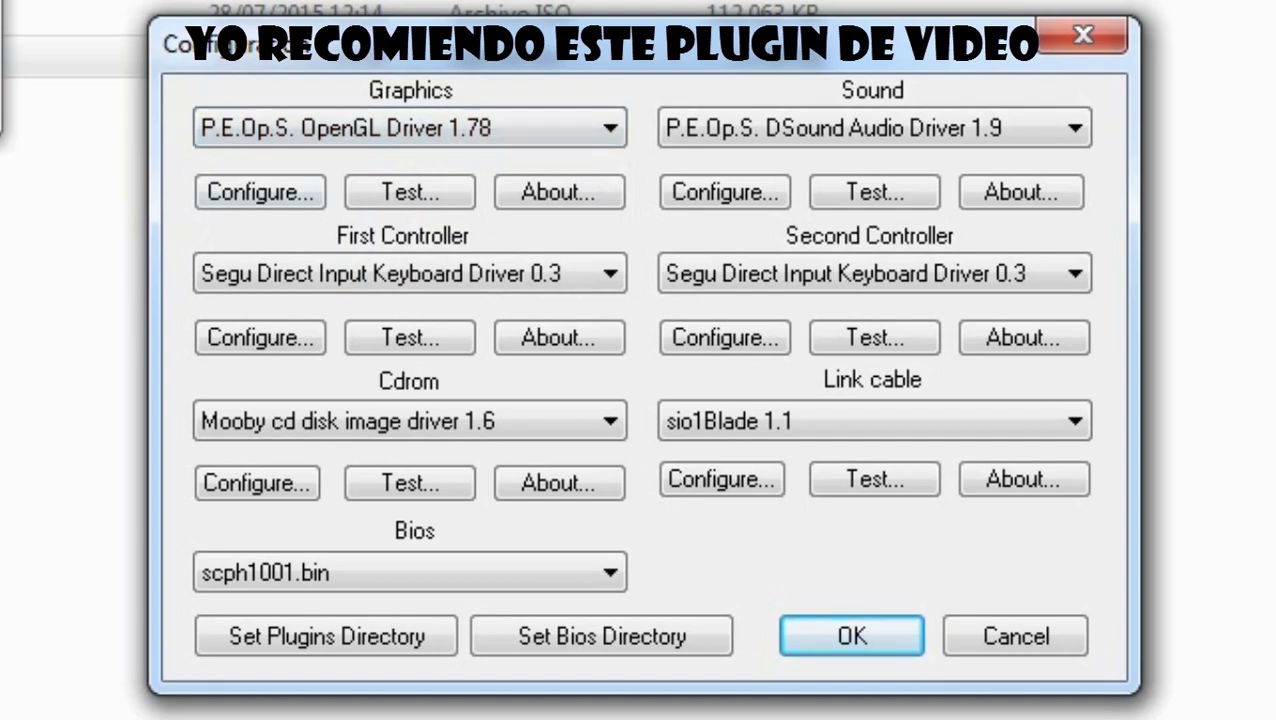
click(258, 337)
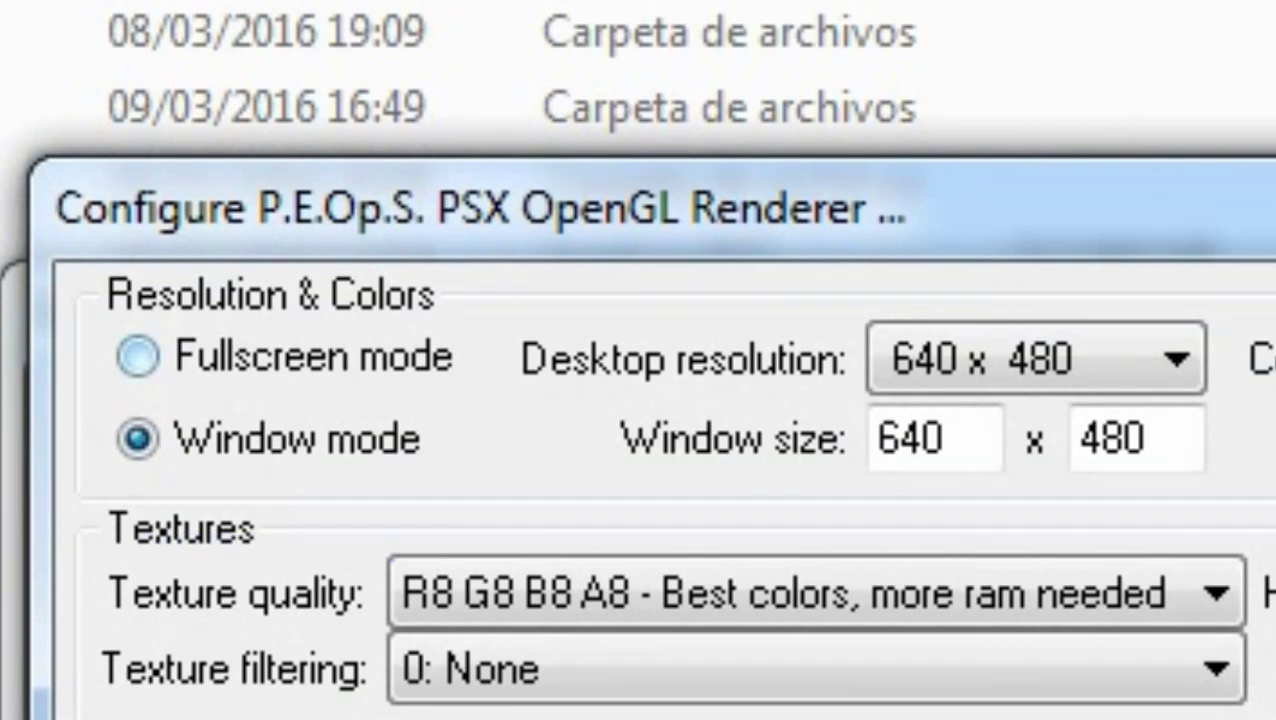
click(1060, 359)
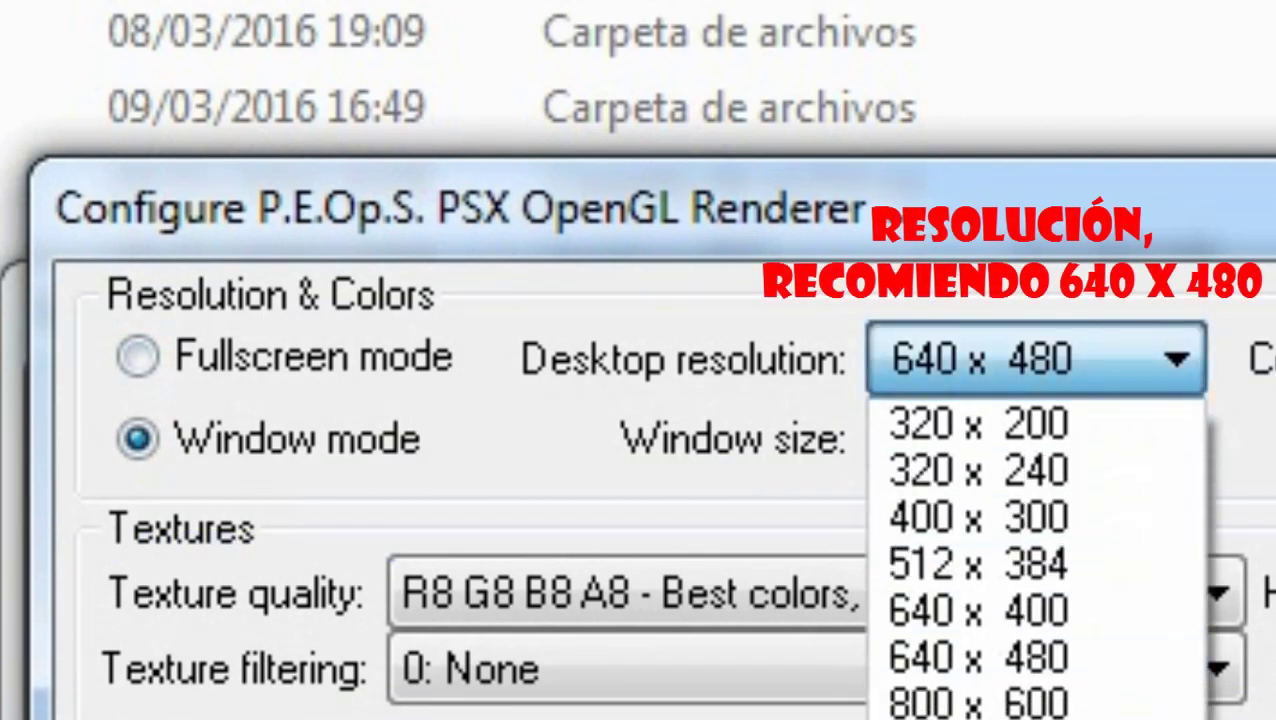
click(1050, 359)
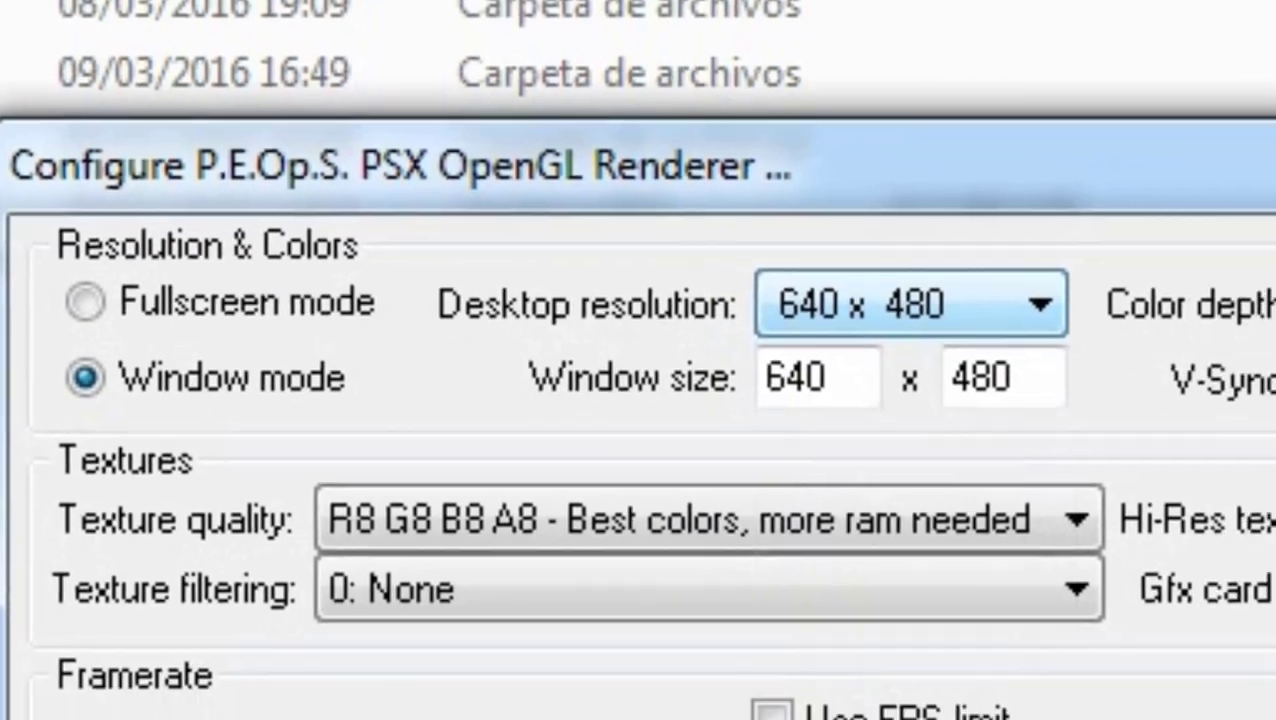
key(Tab)
key(Tab)
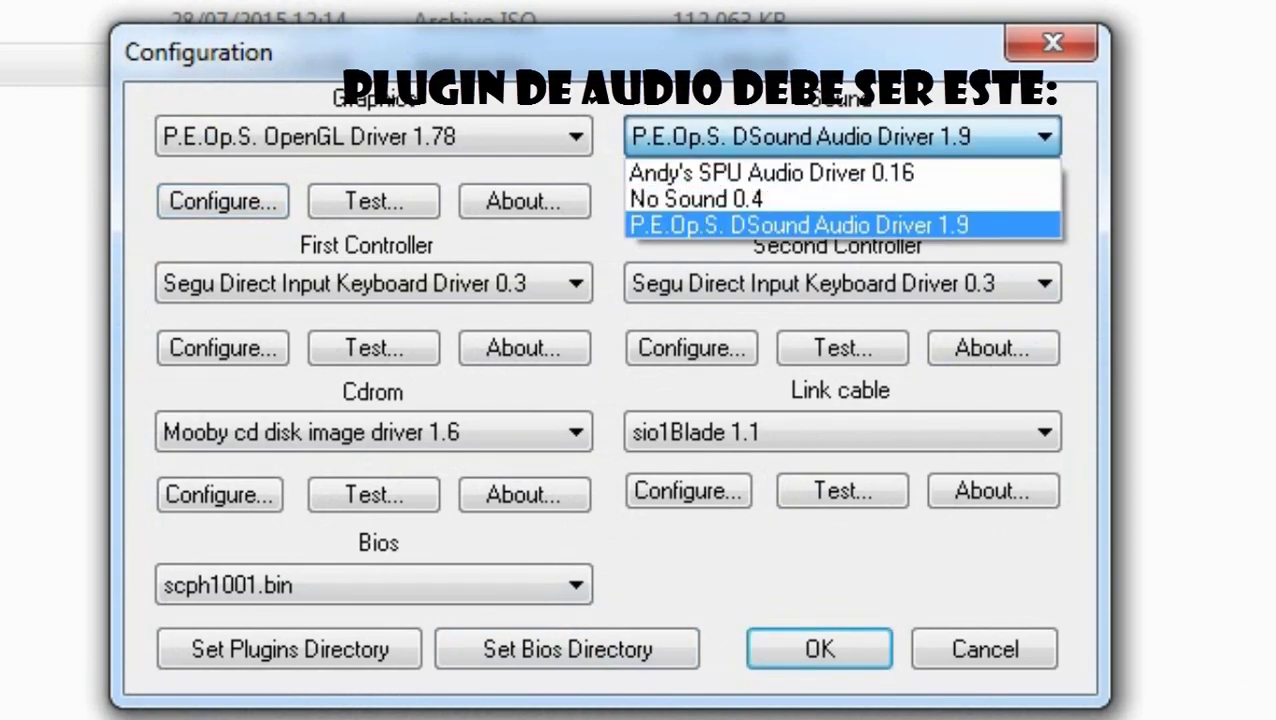
Select P.E.Op.S. DSound Audio Driver 1.9 for sound and accept the first controller's keyboard mapping
click(704, 225)
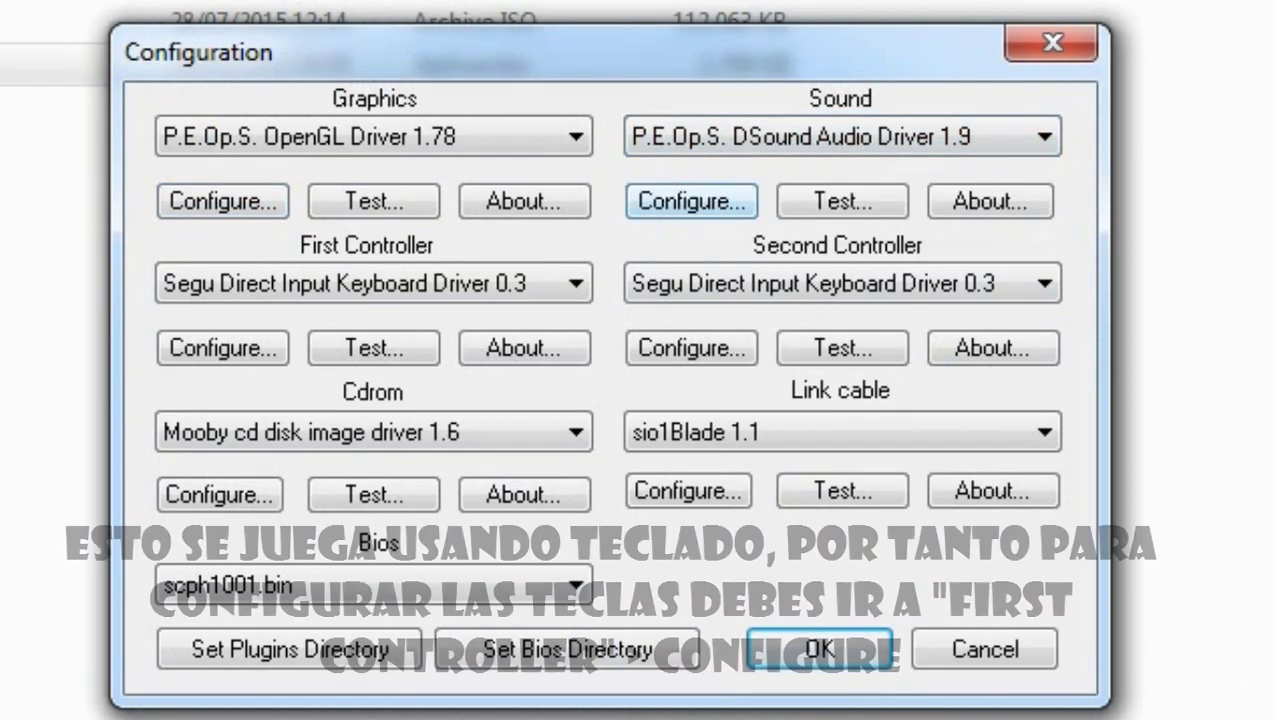
click(222, 348)
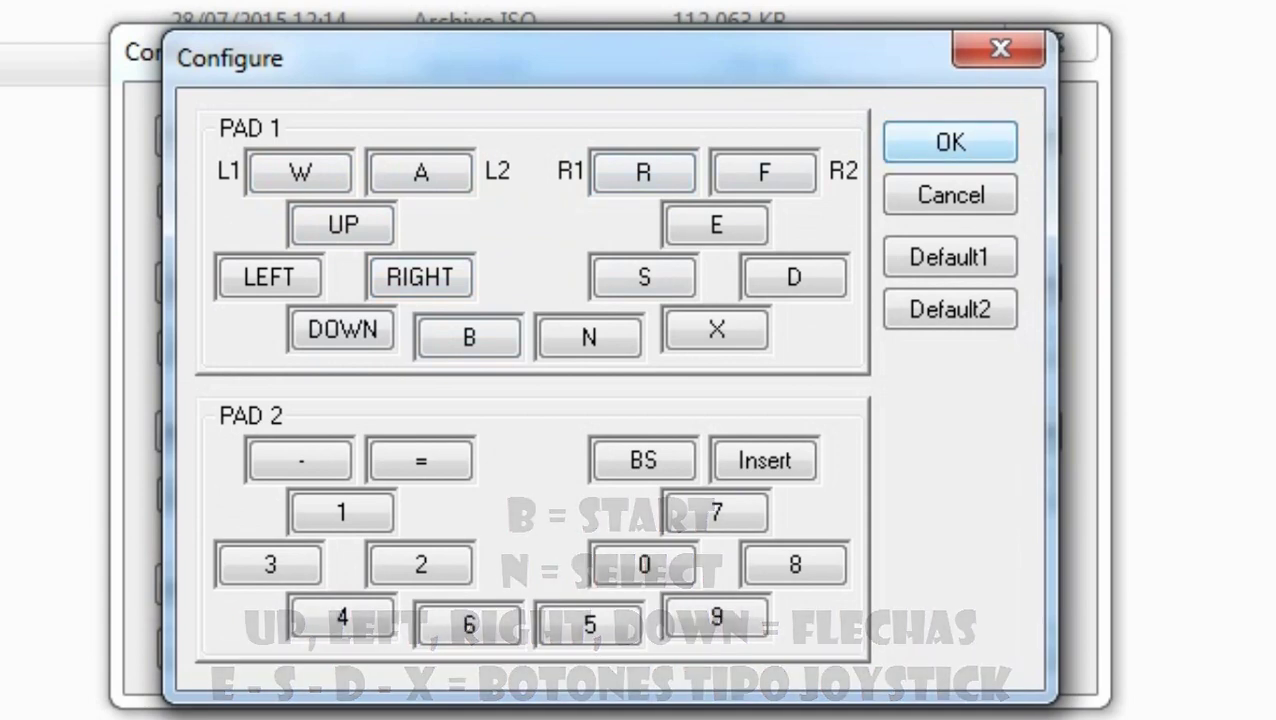
click(950, 142)
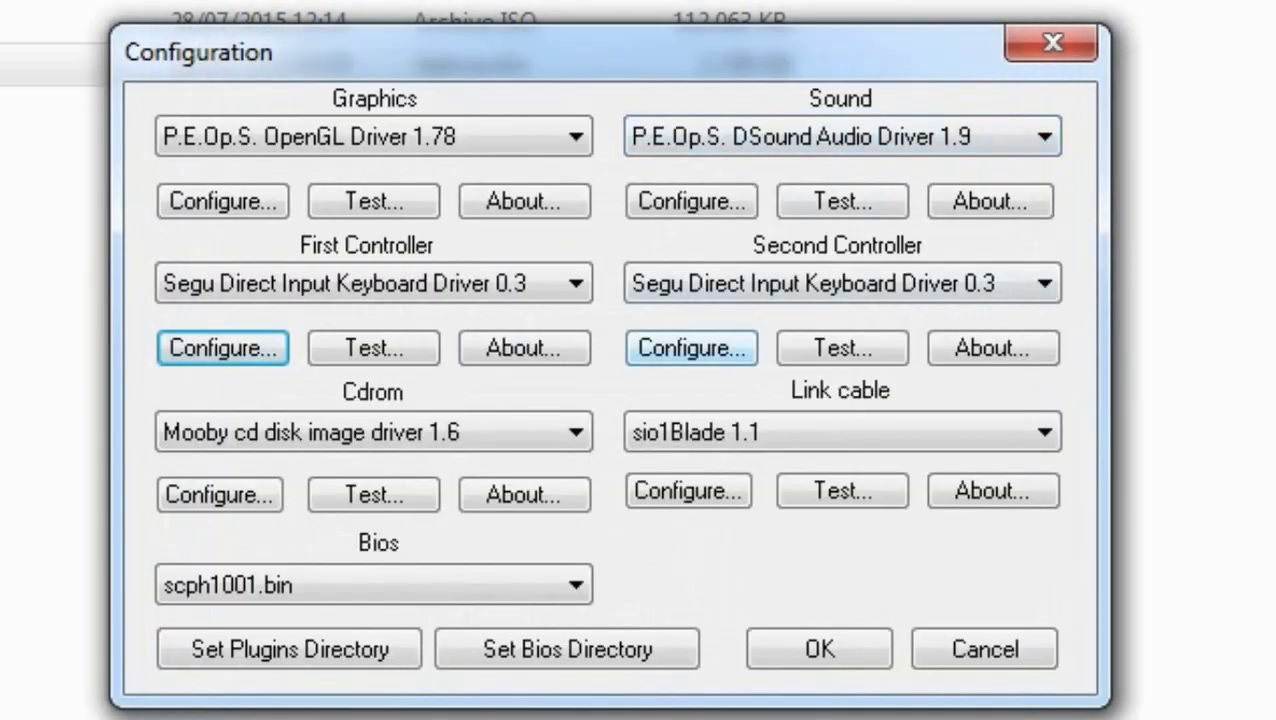
Keep Segu Direct Input Keyboard Driver 0.3 for the first controller and choose scph1001.bin as the BIOS
click(574, 284)
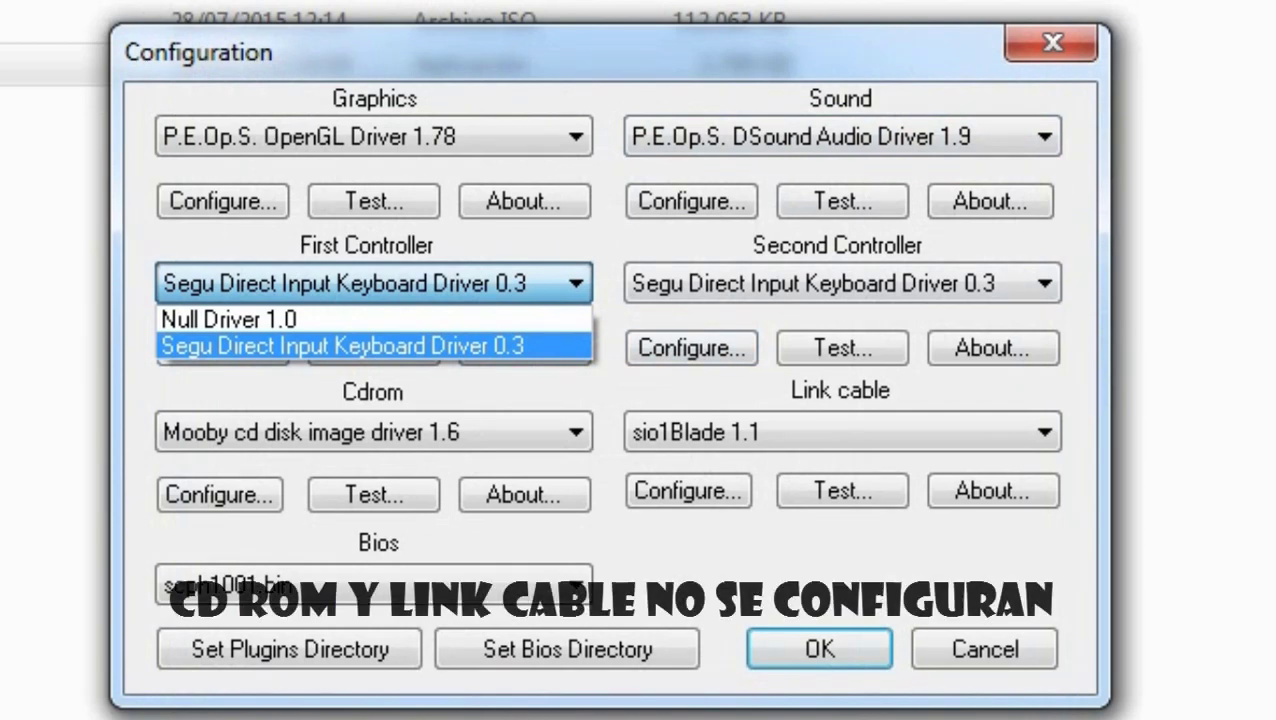
click(574, 284)
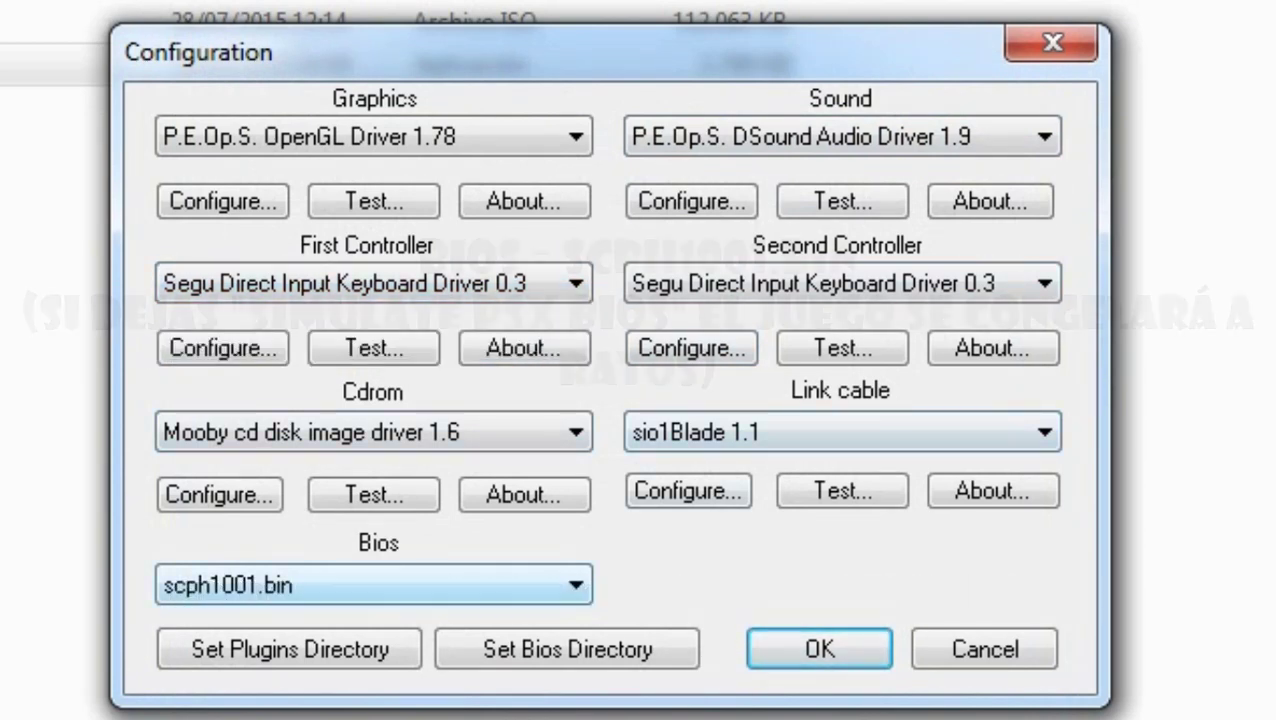
click(568, 585)
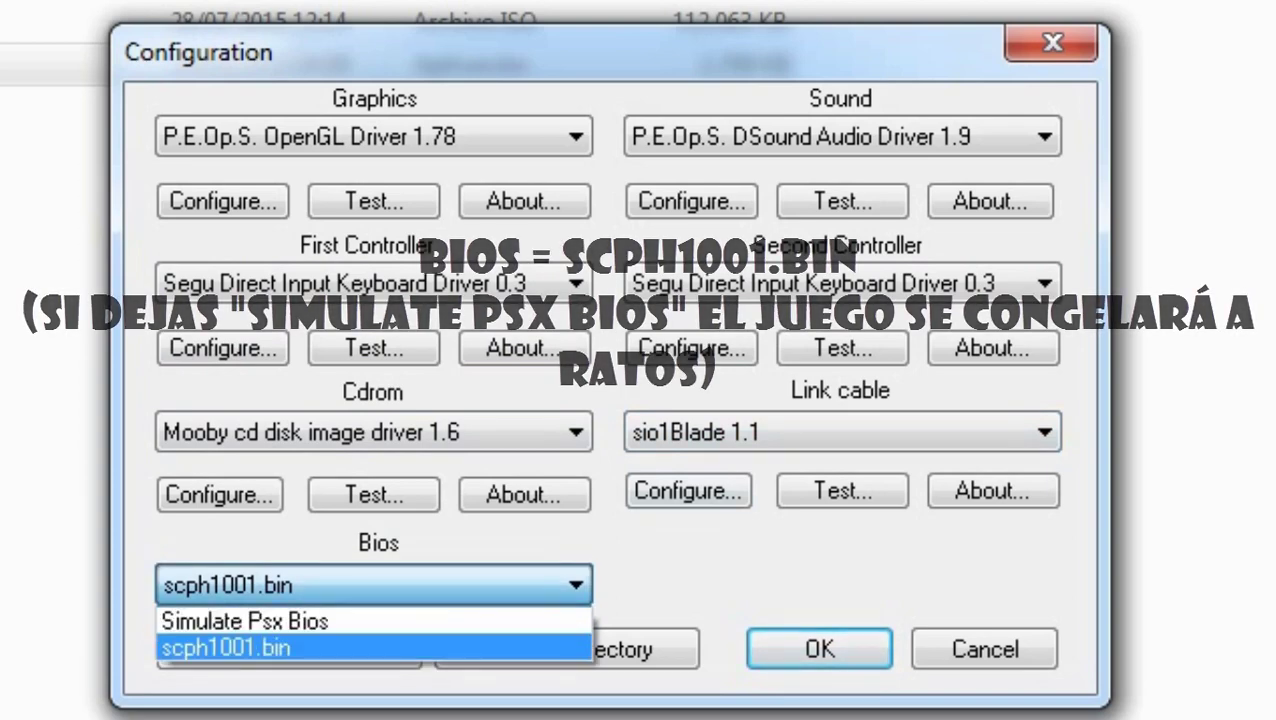
click(520, 647)
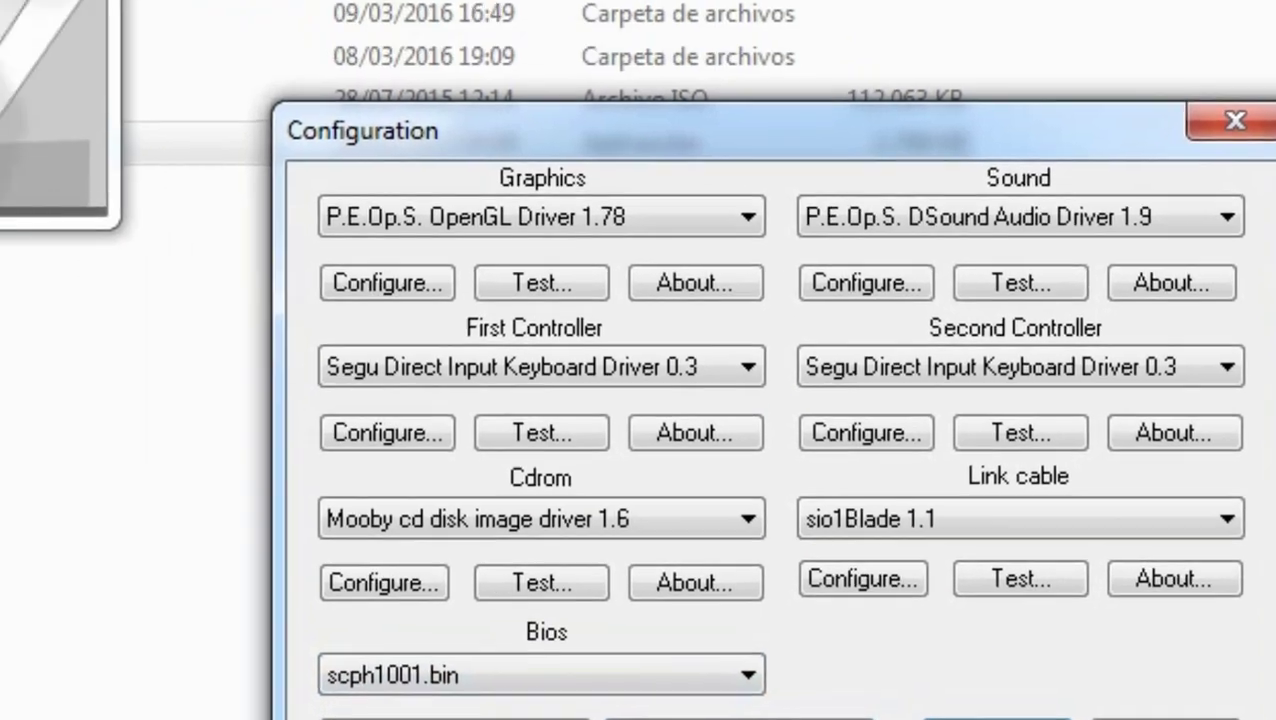
Accept the plugin configuration and assign Mcd002.mcr from the nested Descarga_FM2 memcards folder to Memory Card 1
click(819, 649)
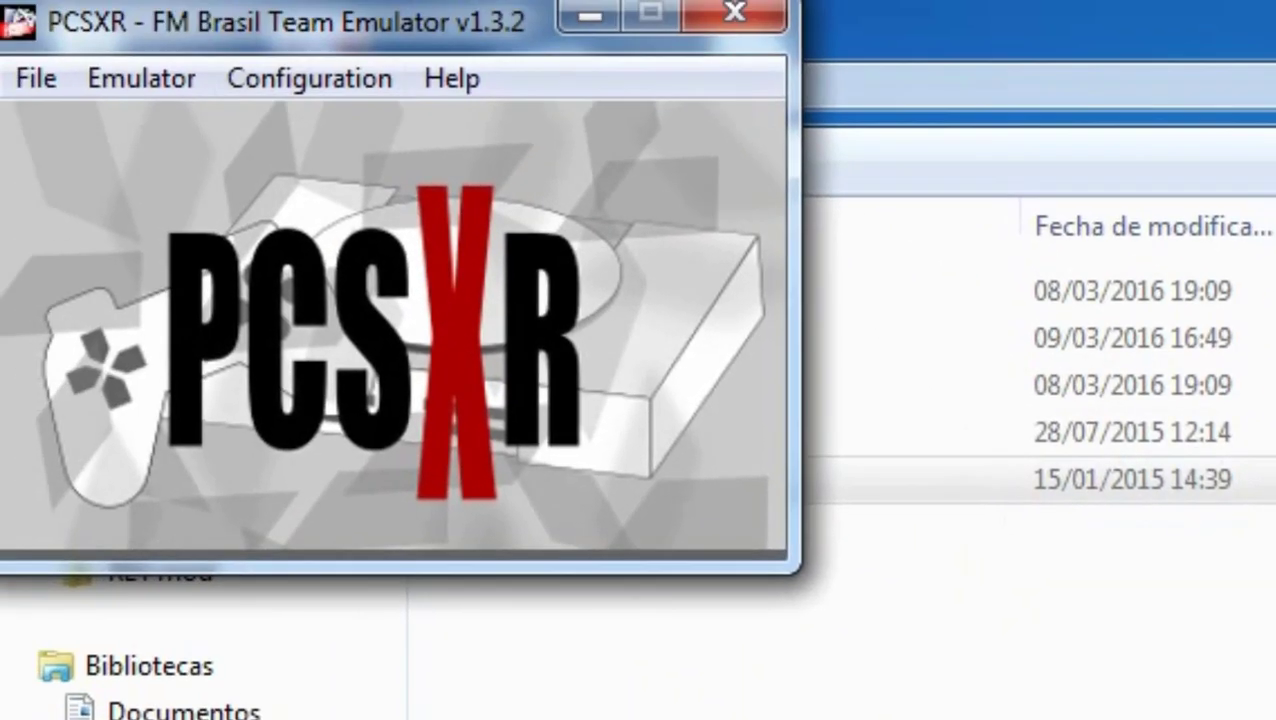
click(309, 79)
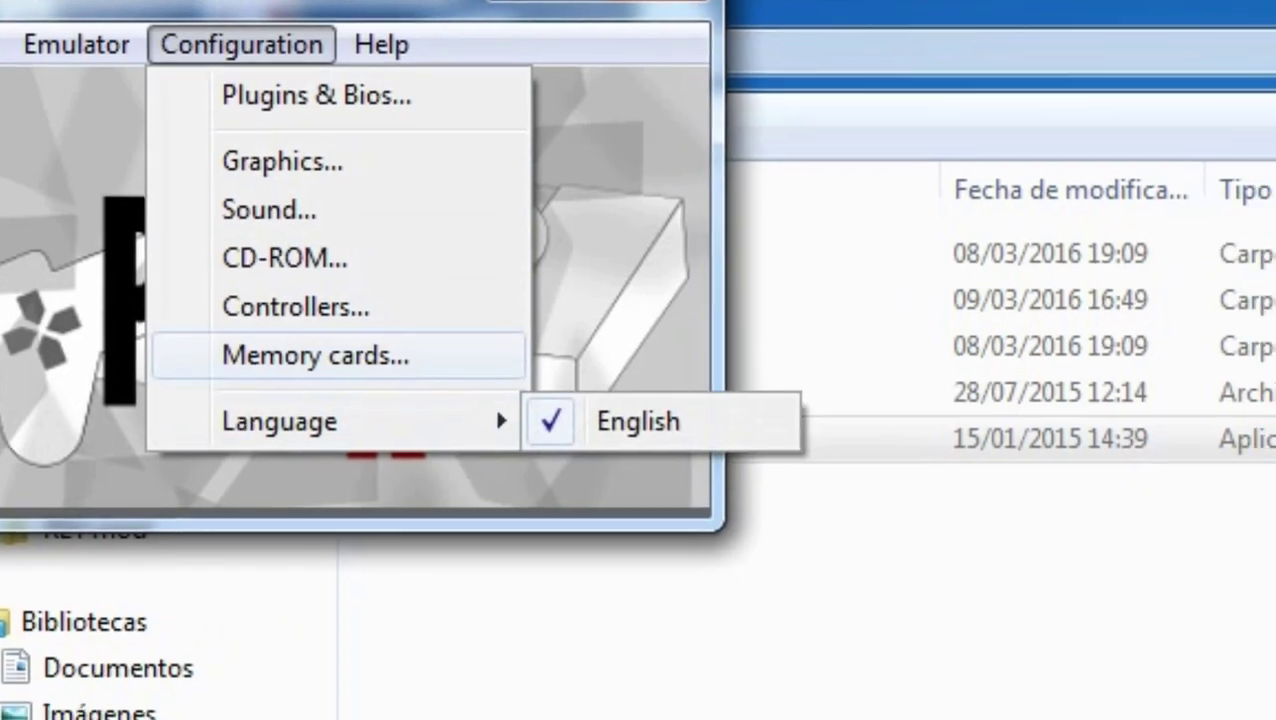
click(450, 395)
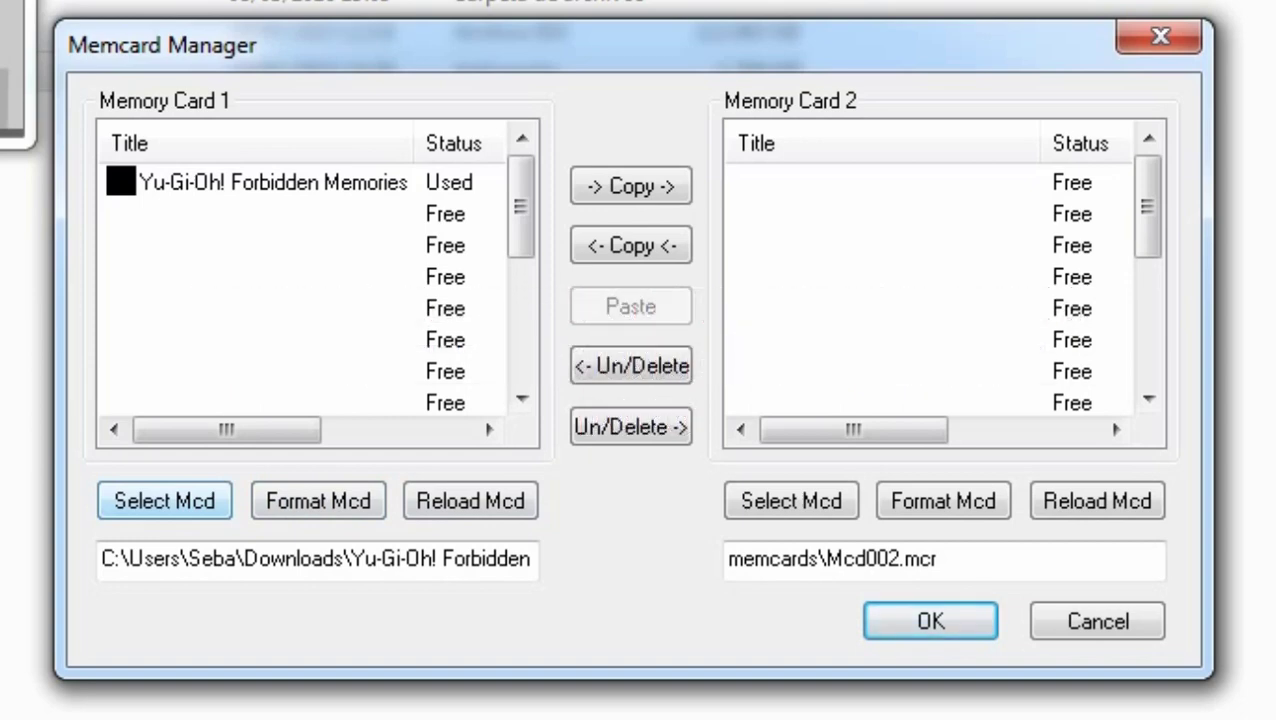
click(165, 500)
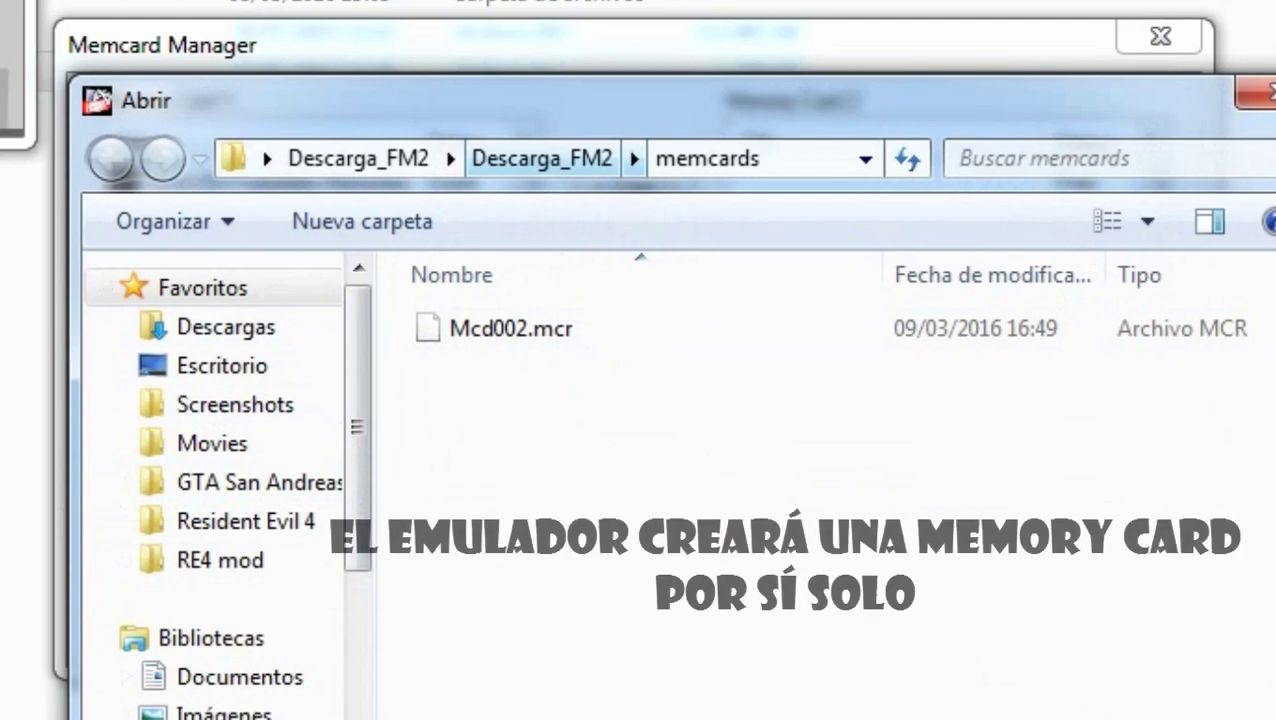
click(541, 158)
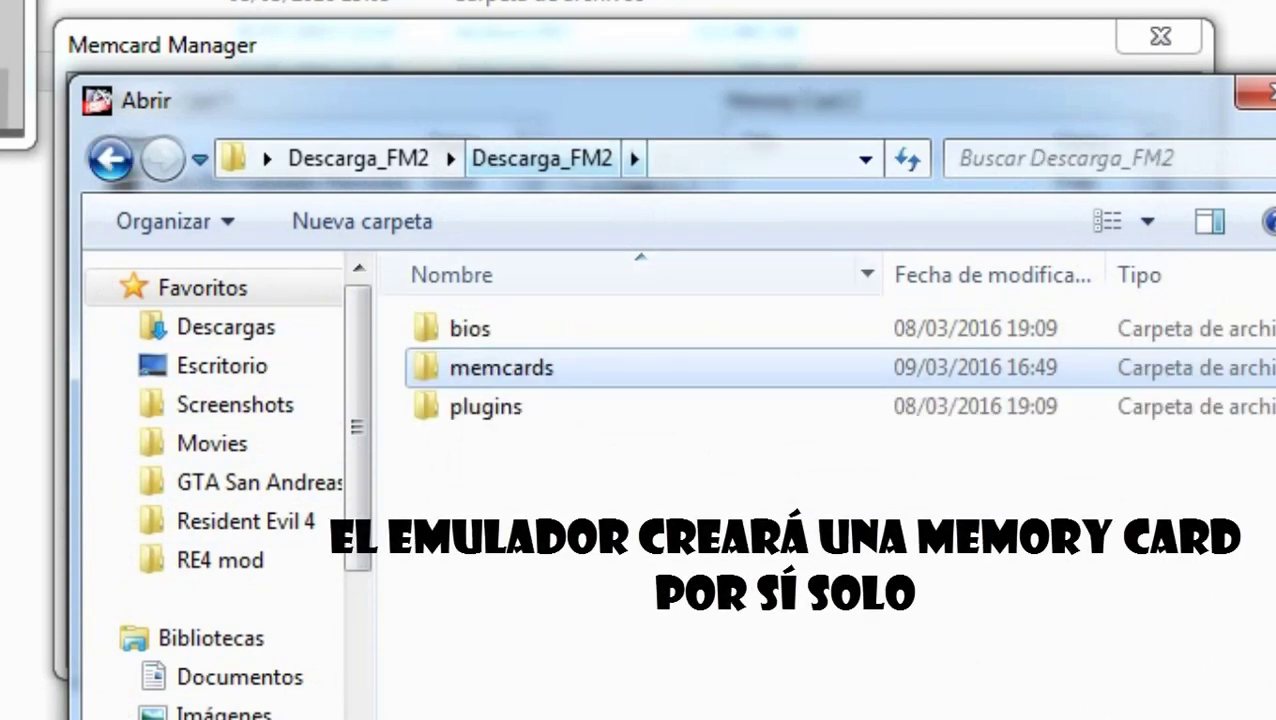
double_click(470, 368)
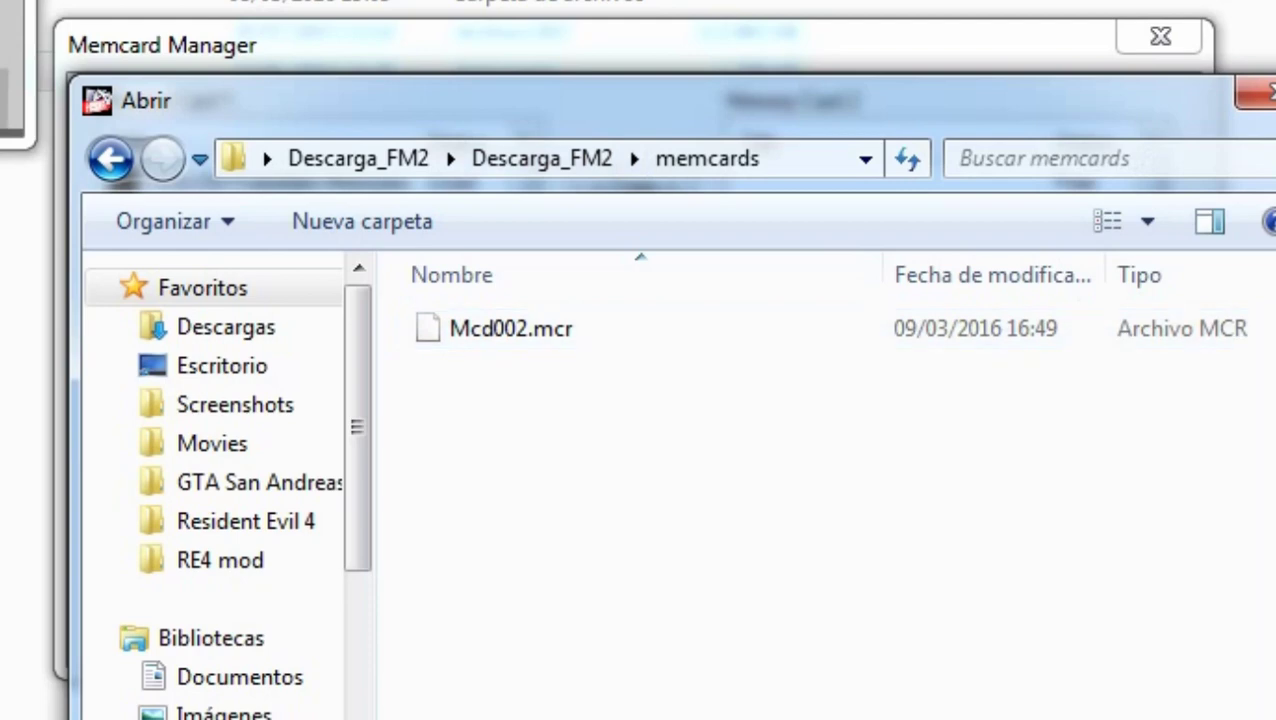
click(511, 328)
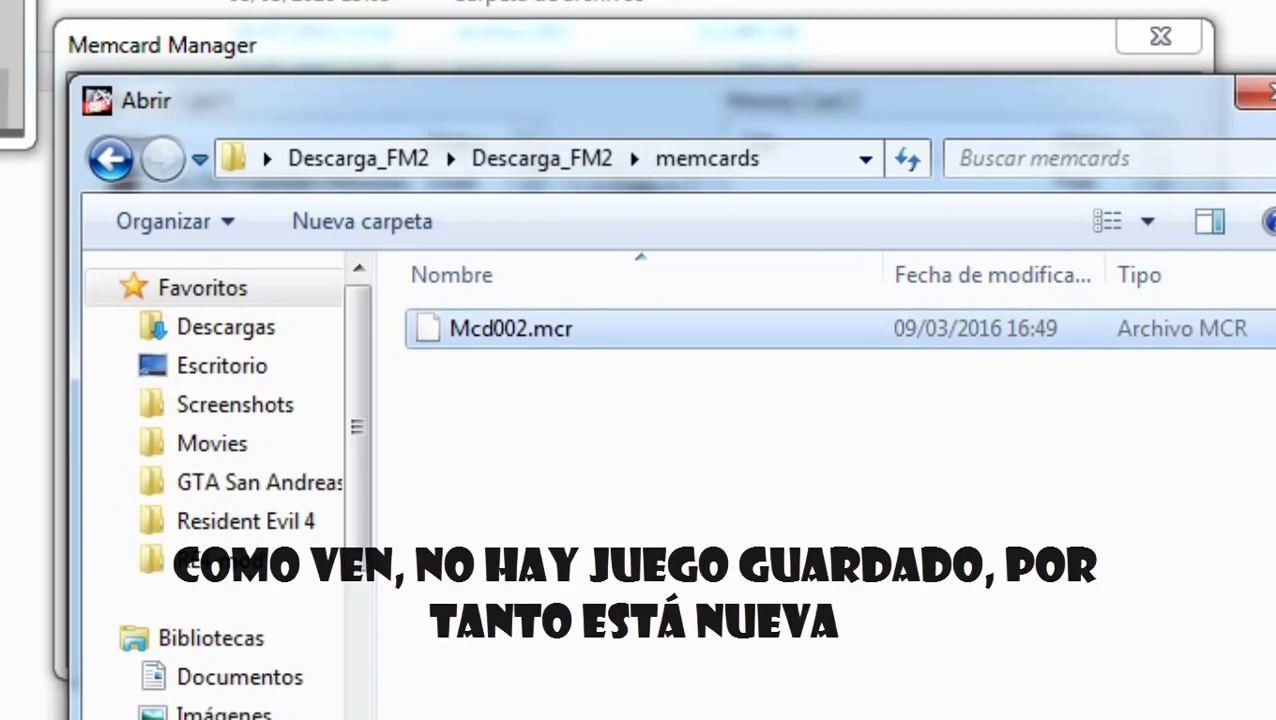
double_click(458, 335)
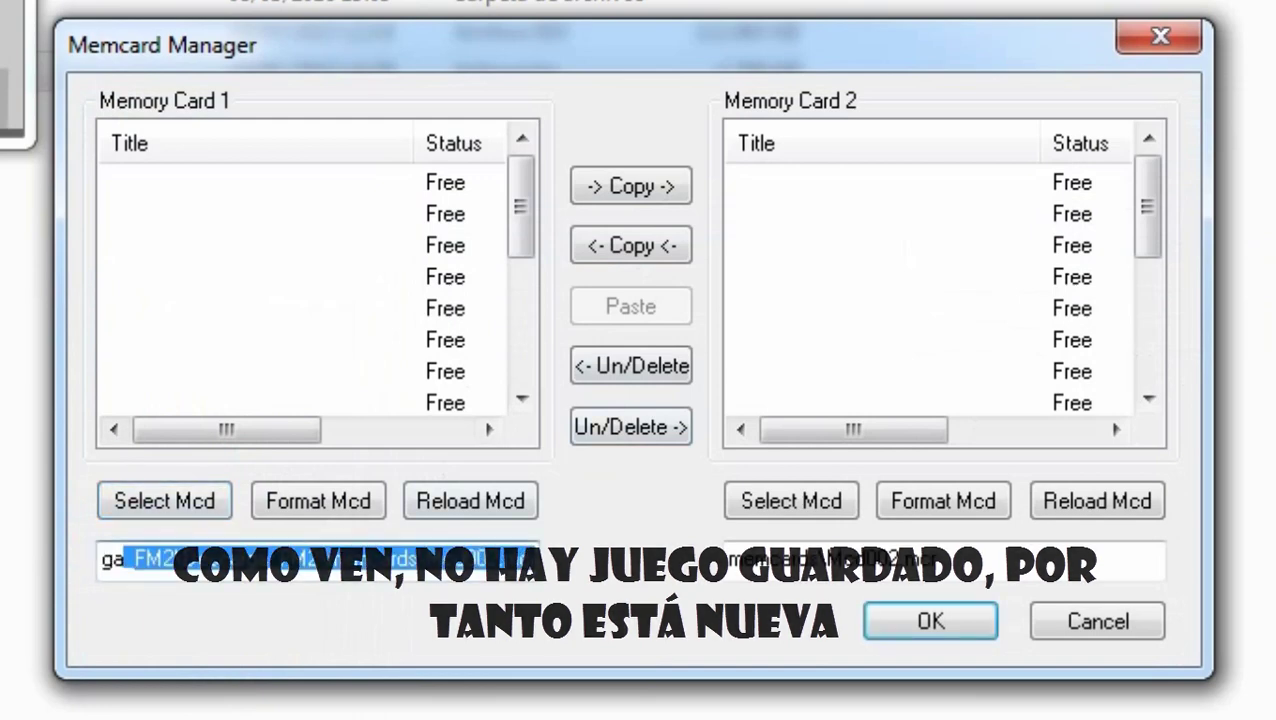
click(318, 560)
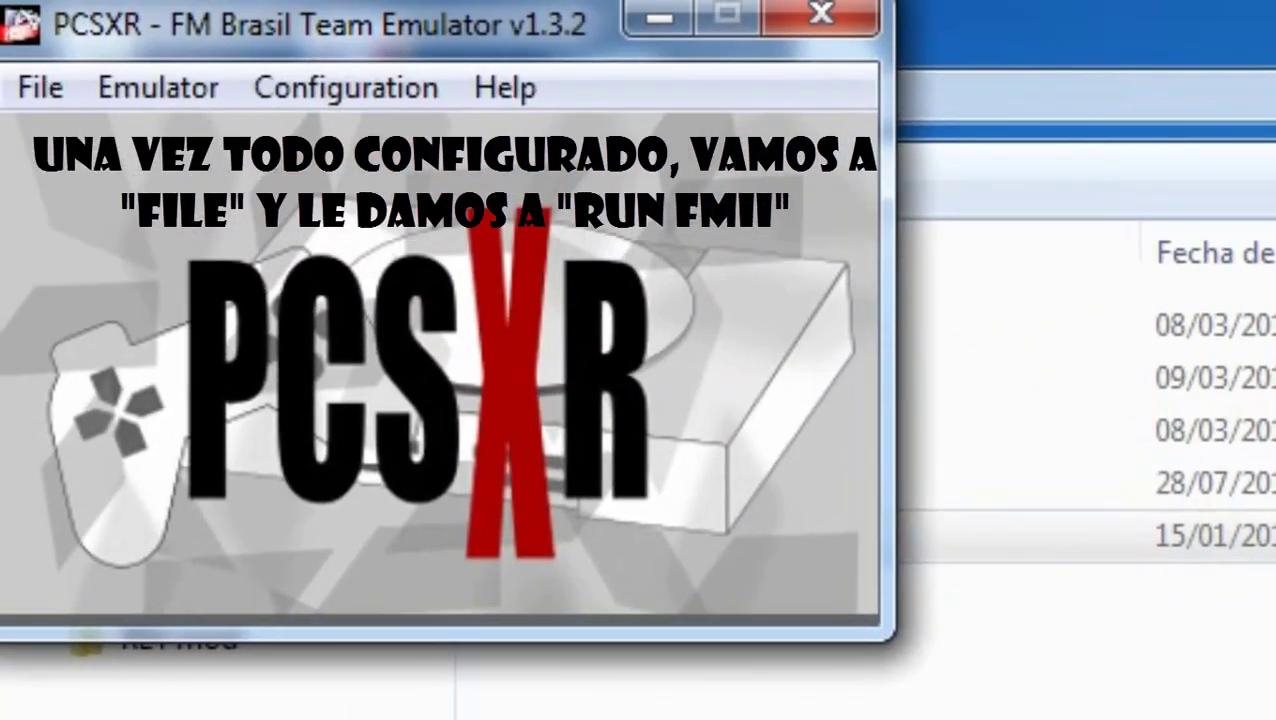
Start the game with Run FMII
click(158, 88)
click(40, 88)
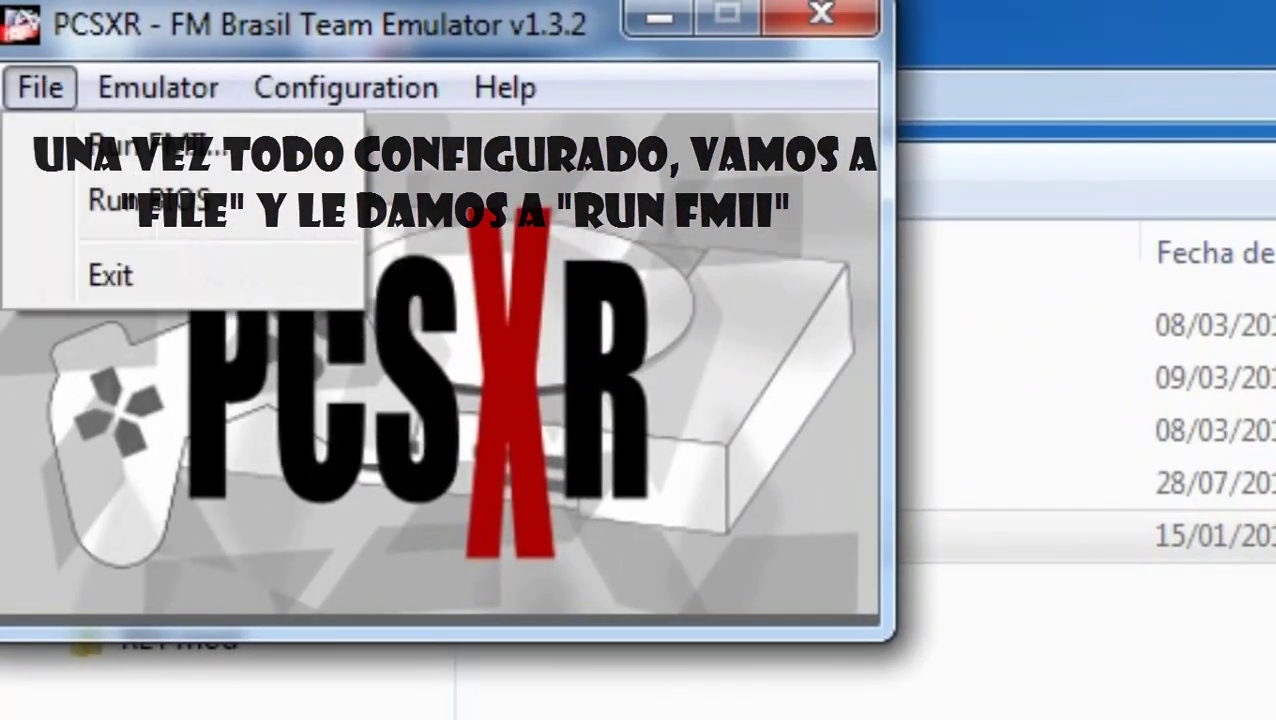
click(162, 219)
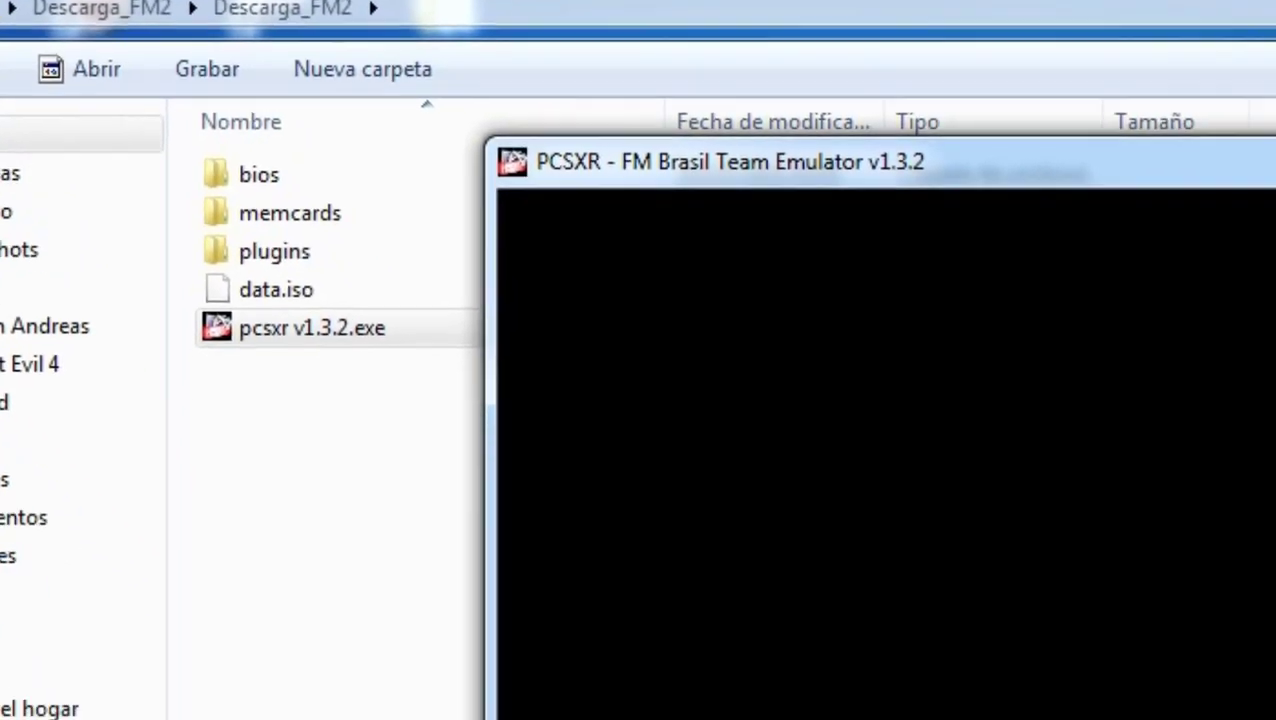
Show the FPS overlay menu during the game intro, move through its graphics options, and hide the overlay
key(Delete)
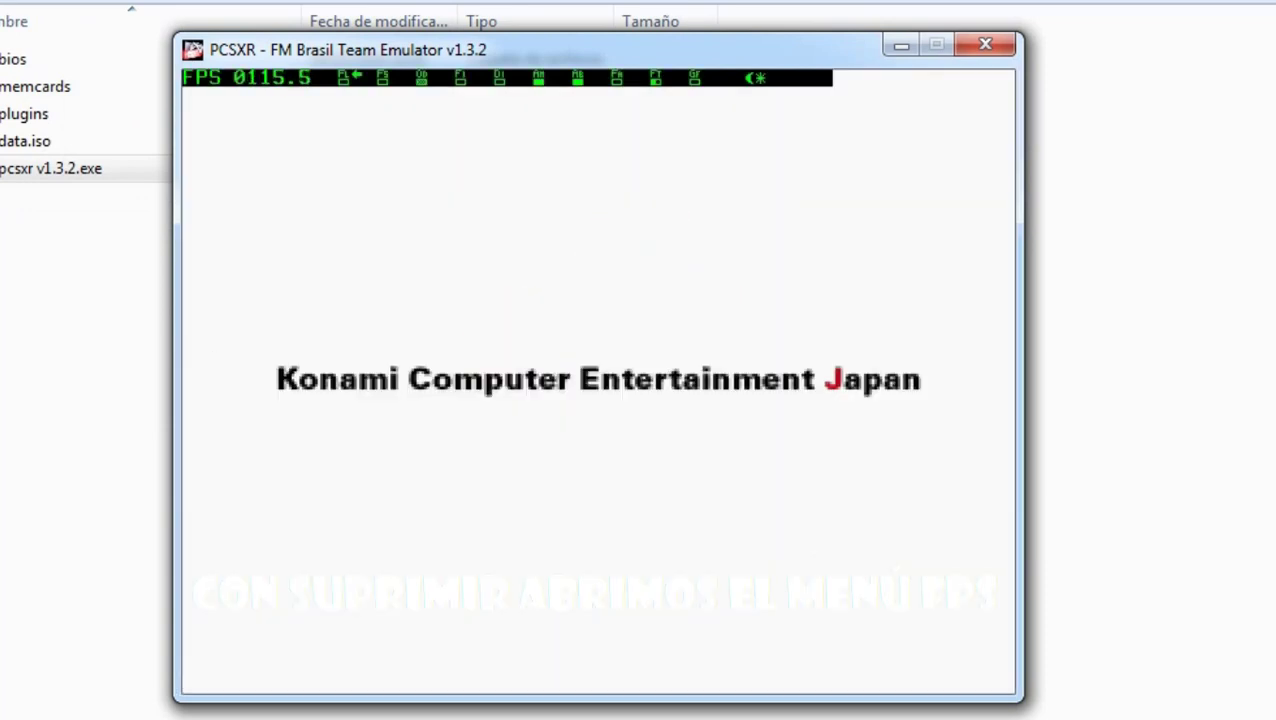
key(Delete)
key(Delete)
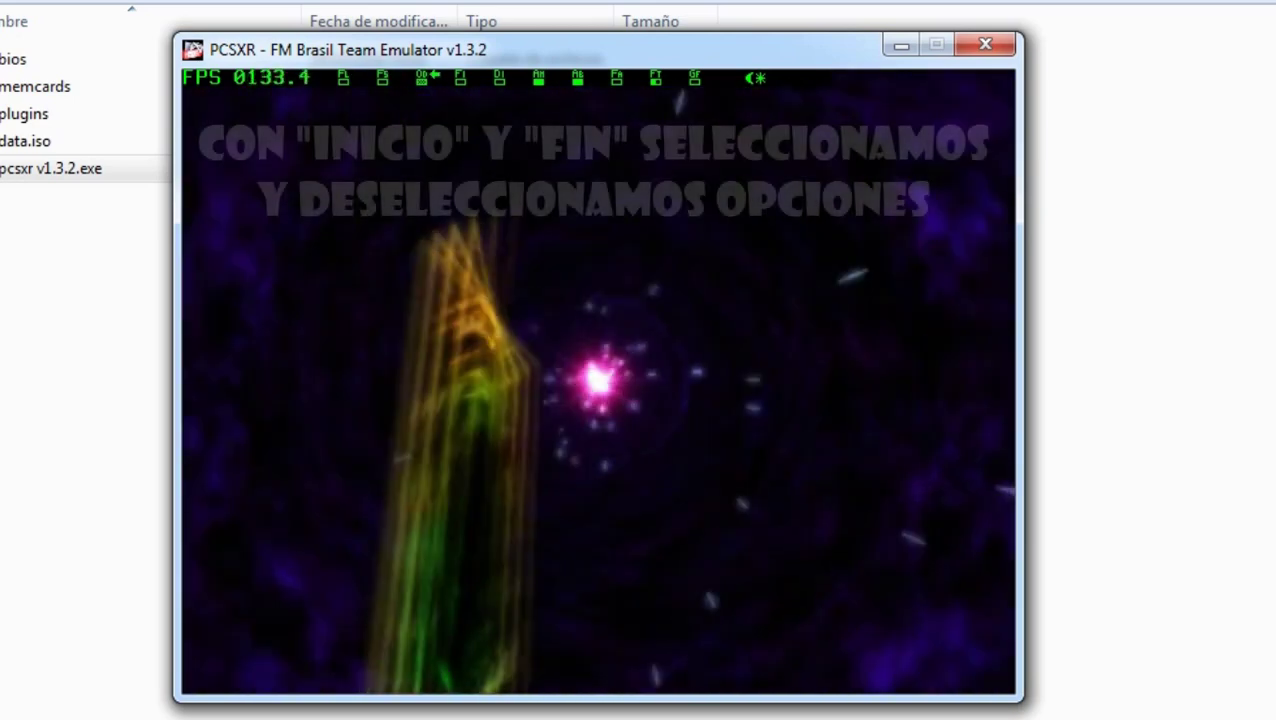
key(Page_Down)
key(Home)
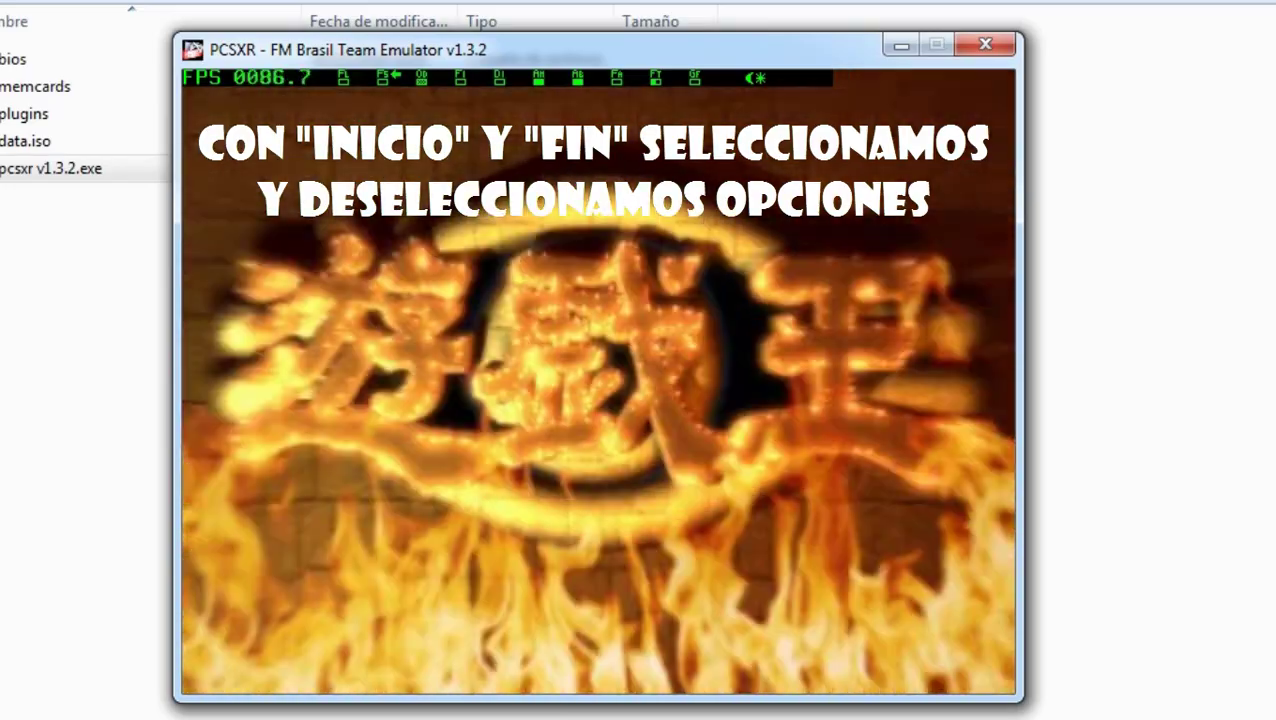
key(Page_Down)
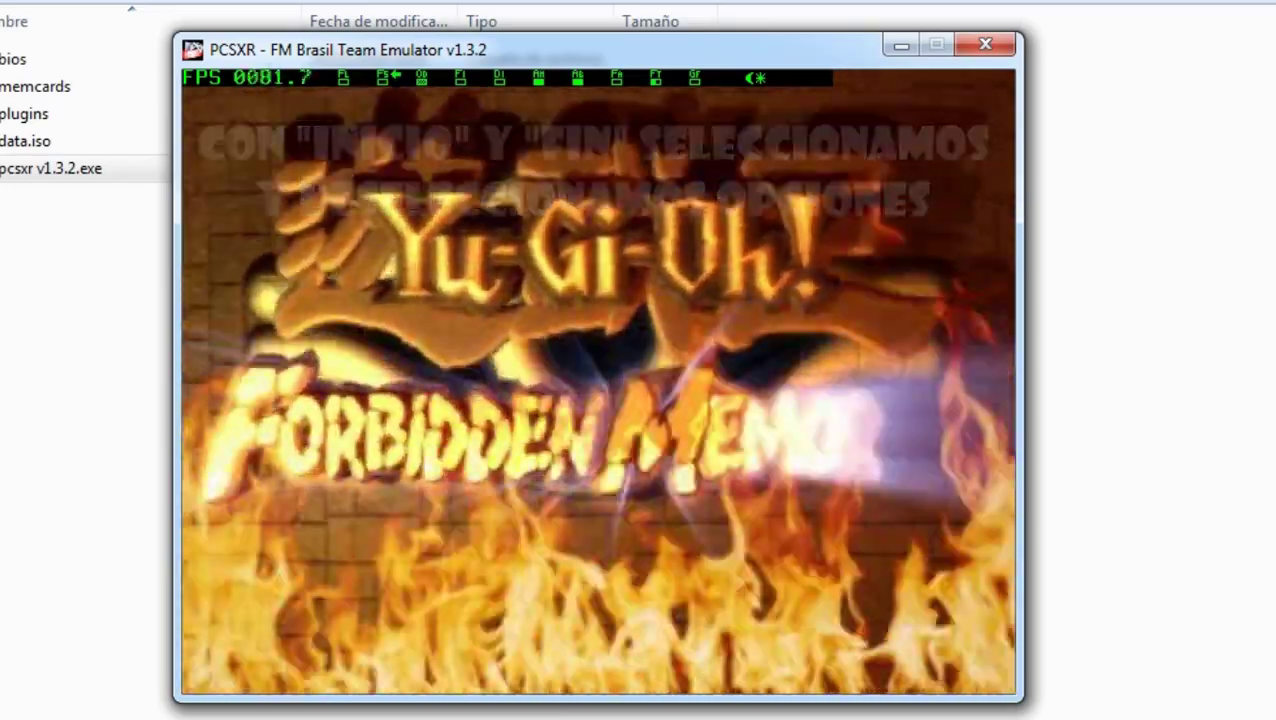
key(Page_Down)
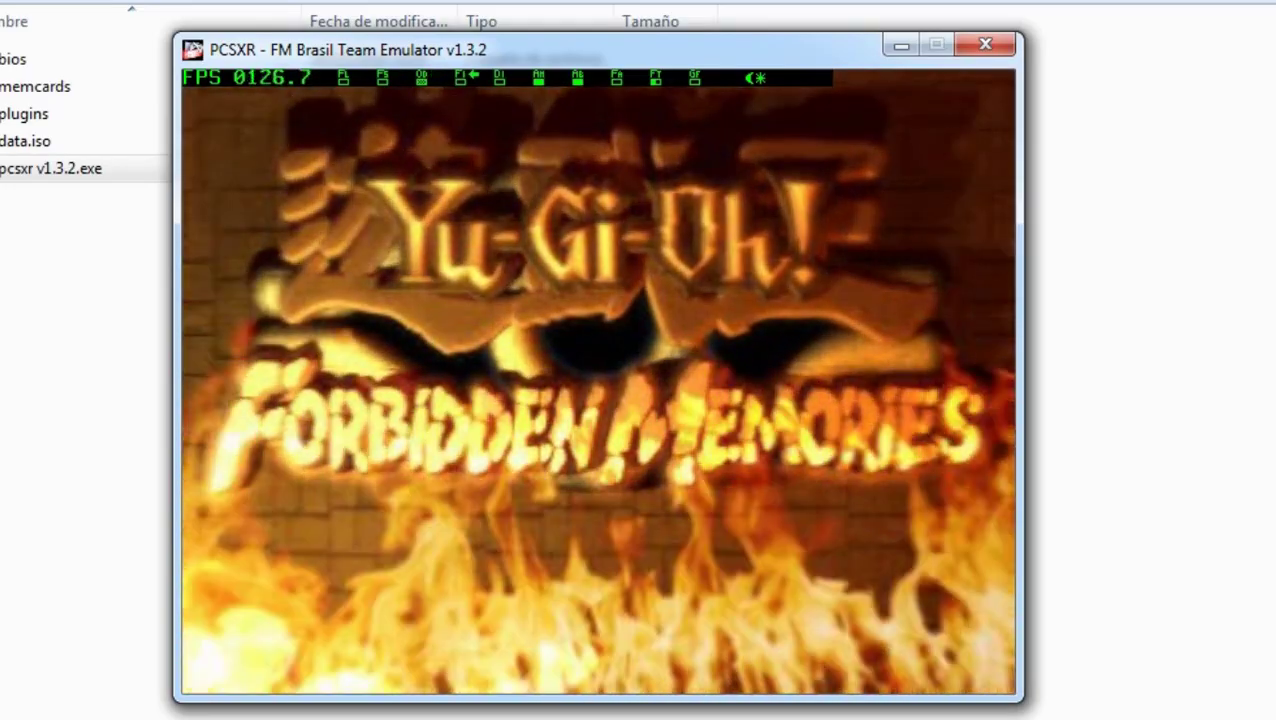
key(Page_Down)
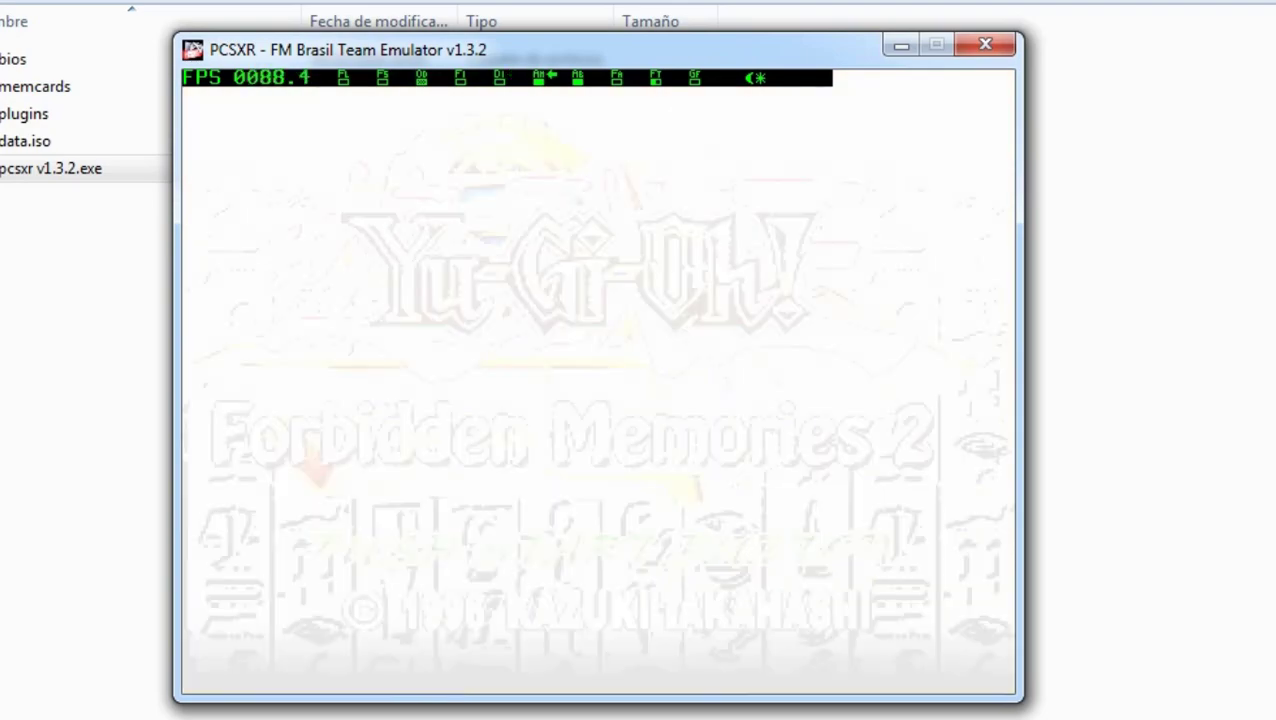
key(Page_Up)
key(Page_Up)
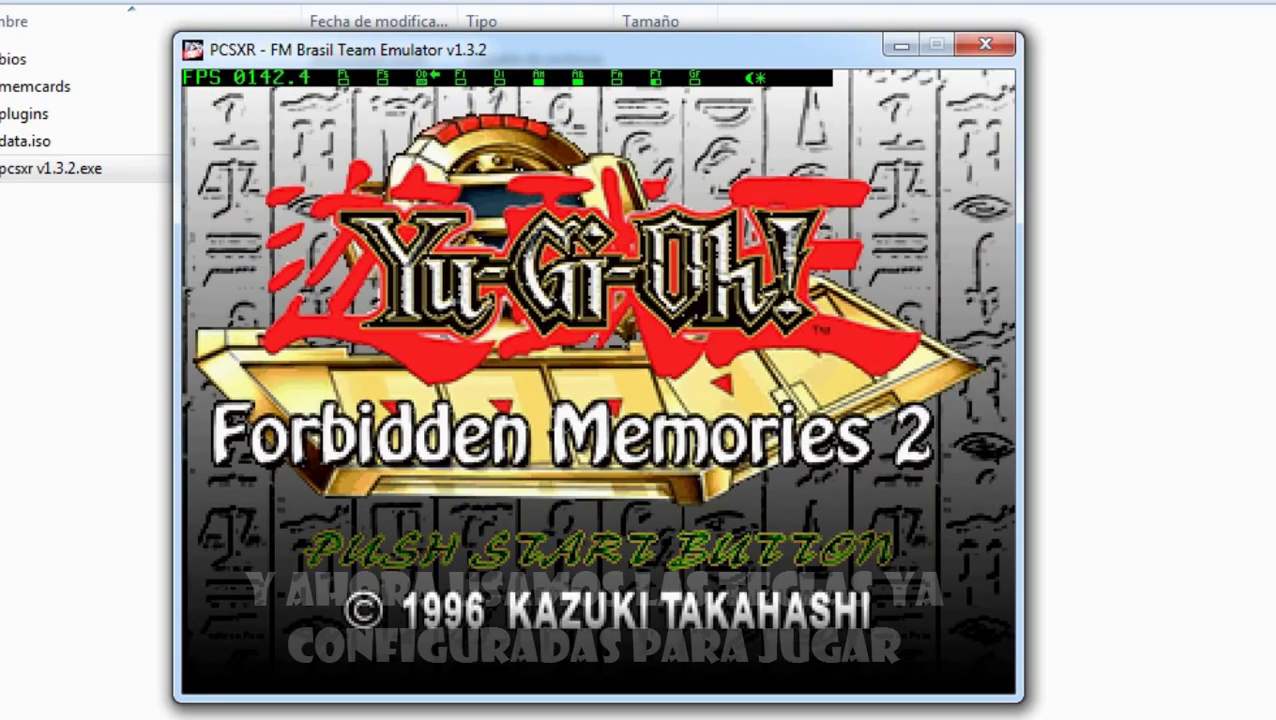
key(Delete)
Enter the game's main menu from the title screen and try to load a saved game
key(Return)
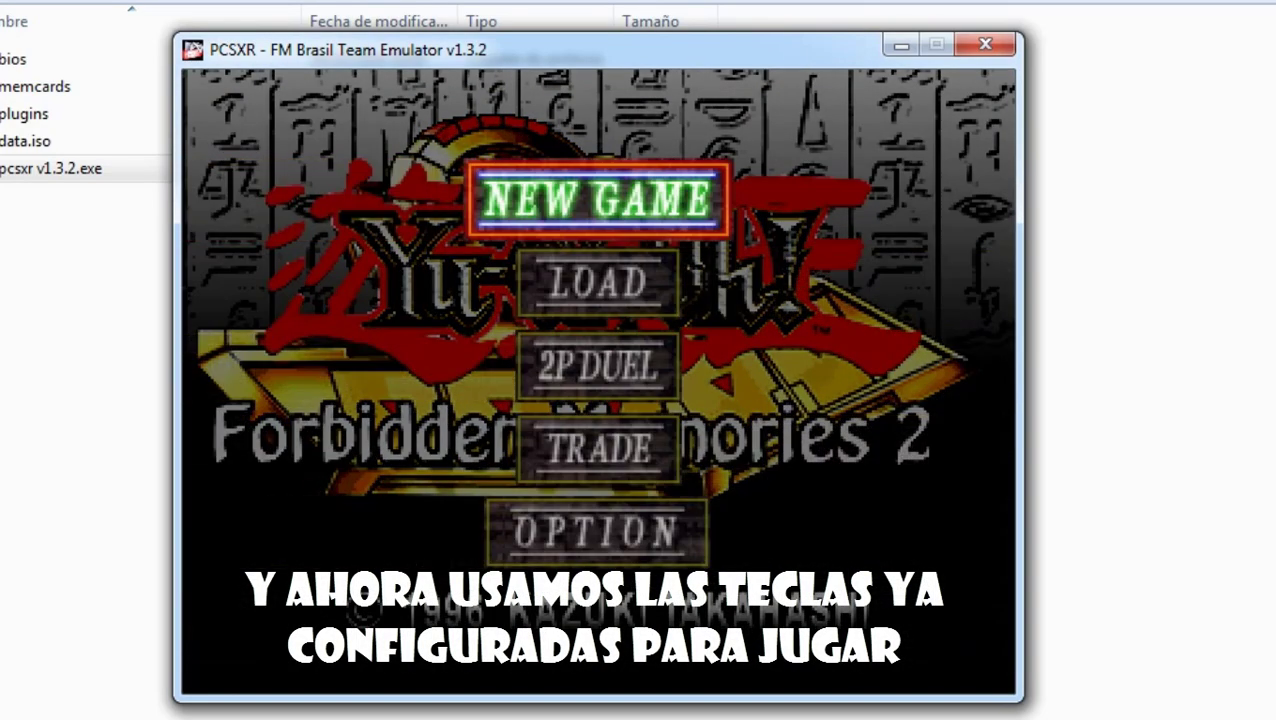
key(Down)
key(Return)
key(Return)
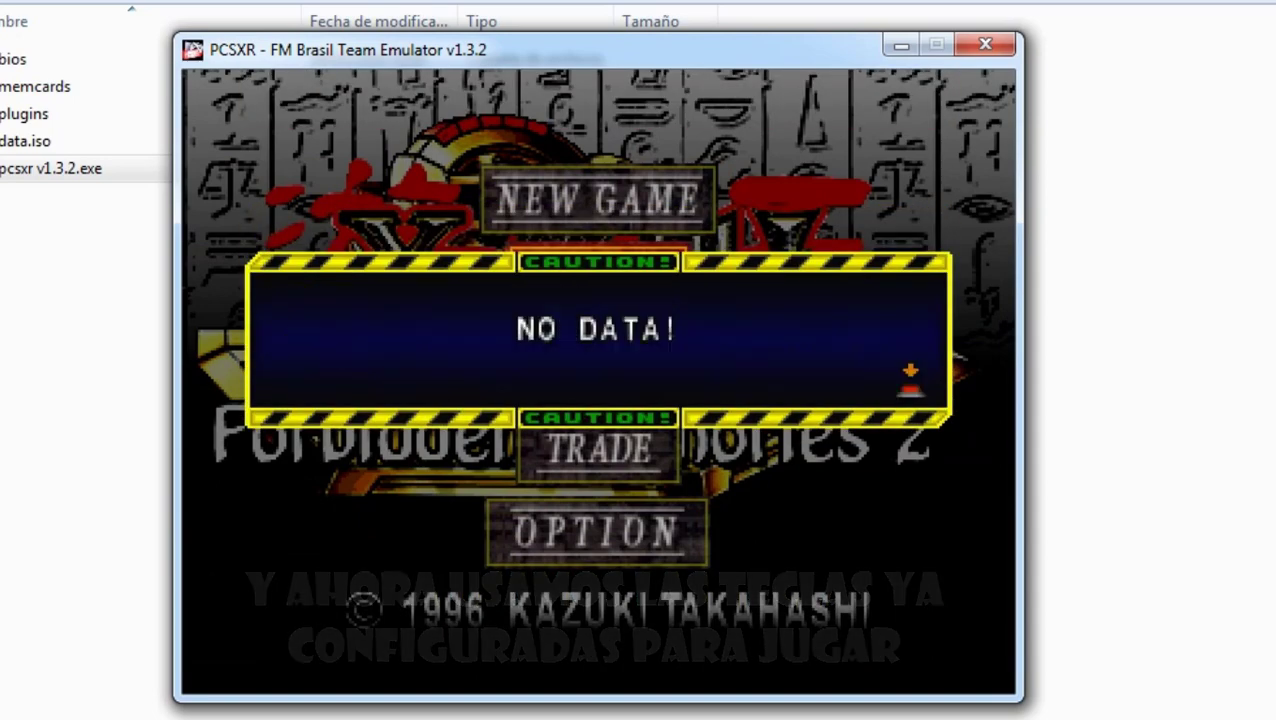
key(Return)
Move the game's main menu selection to New Game
key(Down)
key(Up)
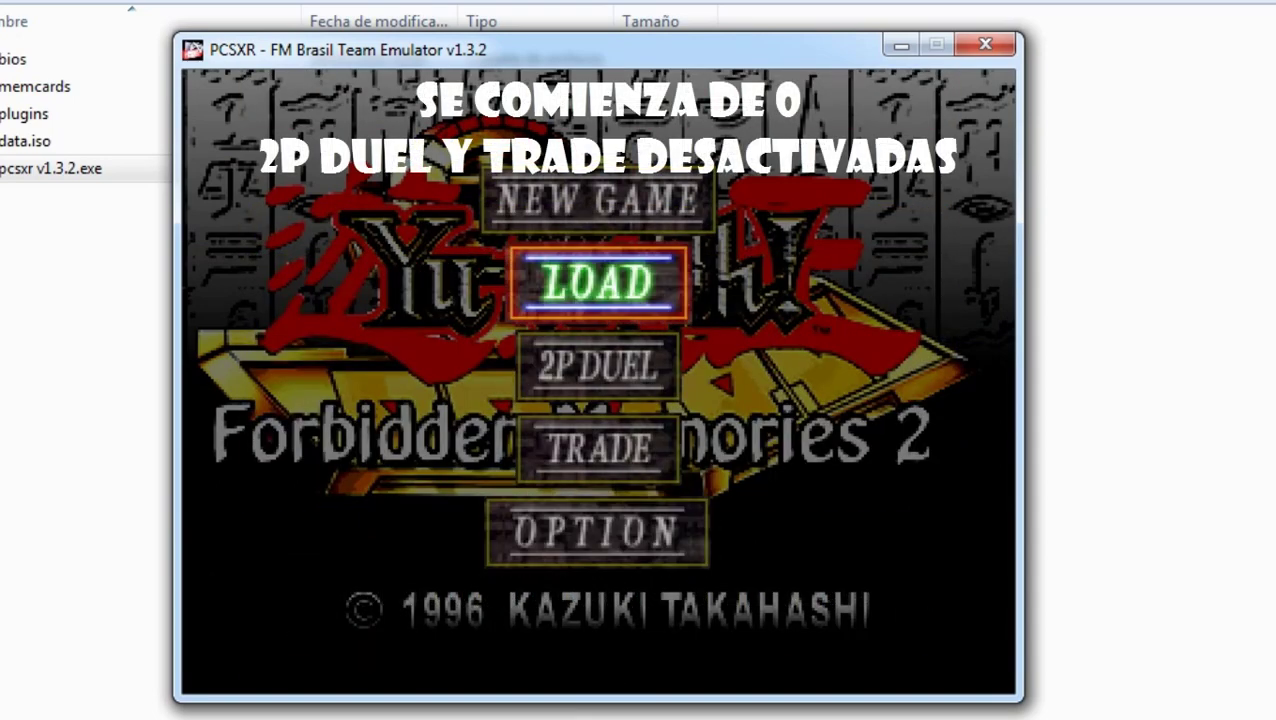
key(Up)
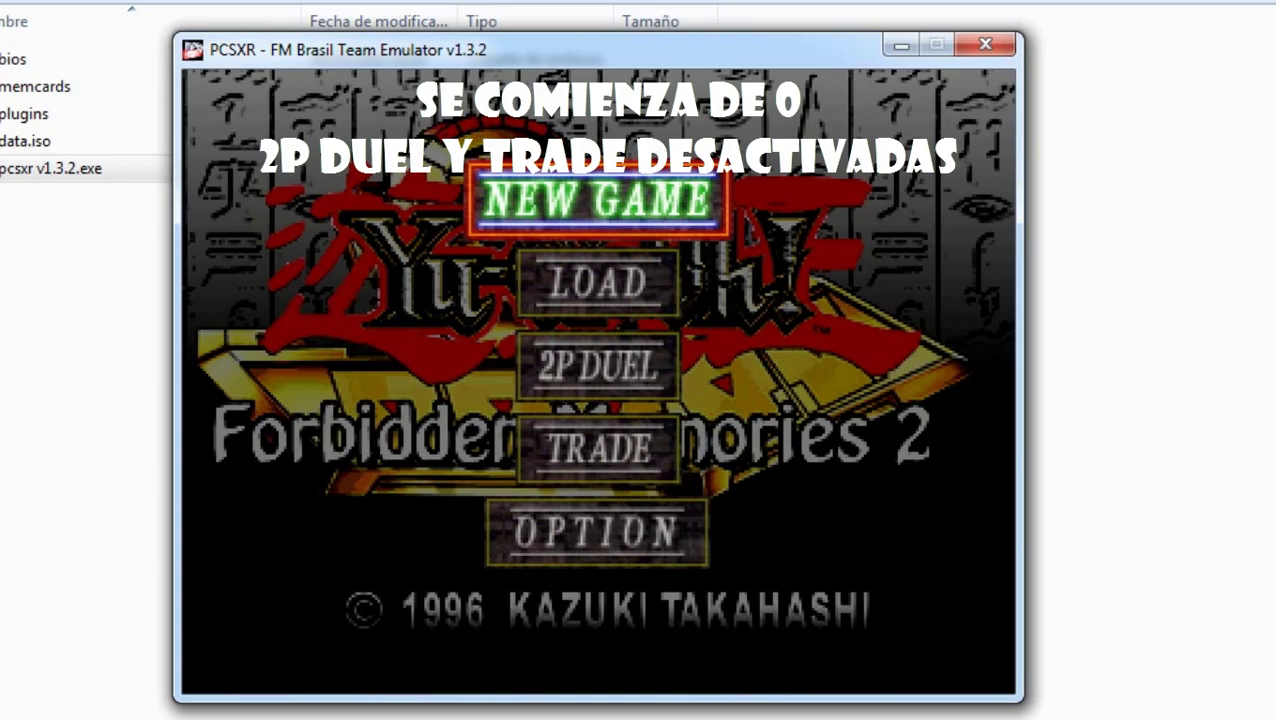